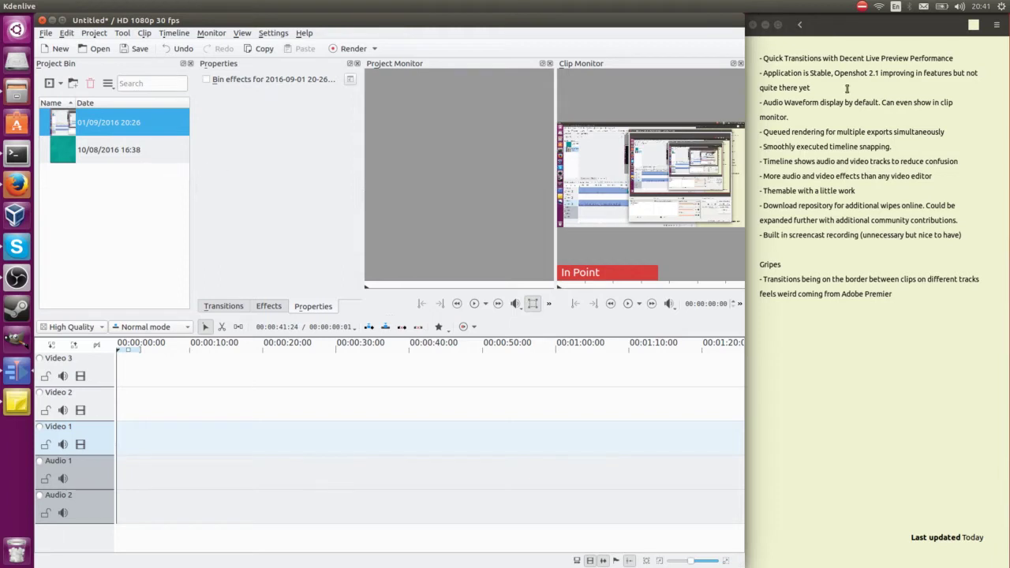
Place the 01/09/2016 Project Bin clip at the start of the timeline on Video 2
{"action": "left_click_drag", "start_coordinate": [756, 57], "coordinate": [977, 54]}
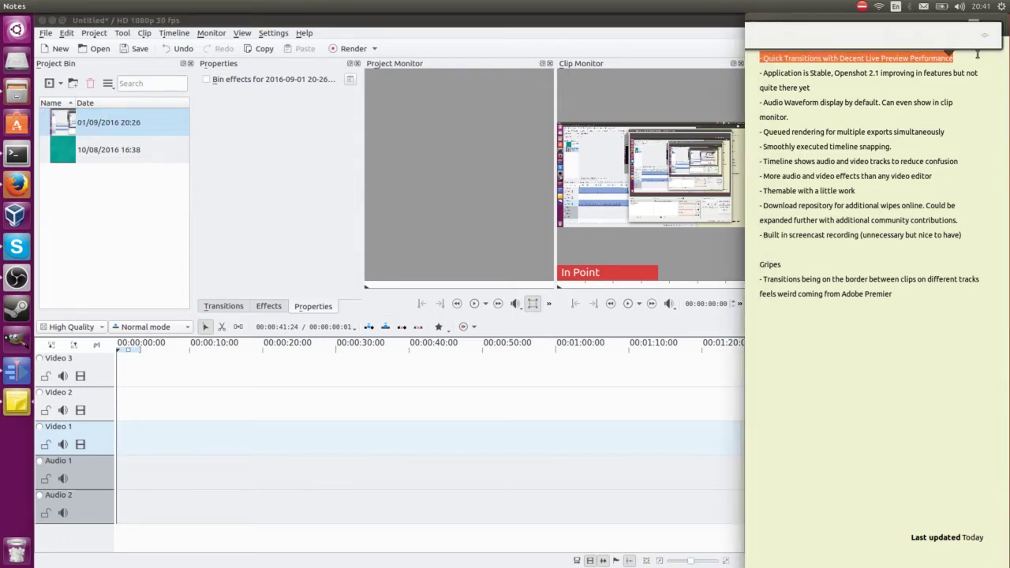
{"action": "left_click", "coordinate": [984, 112]}
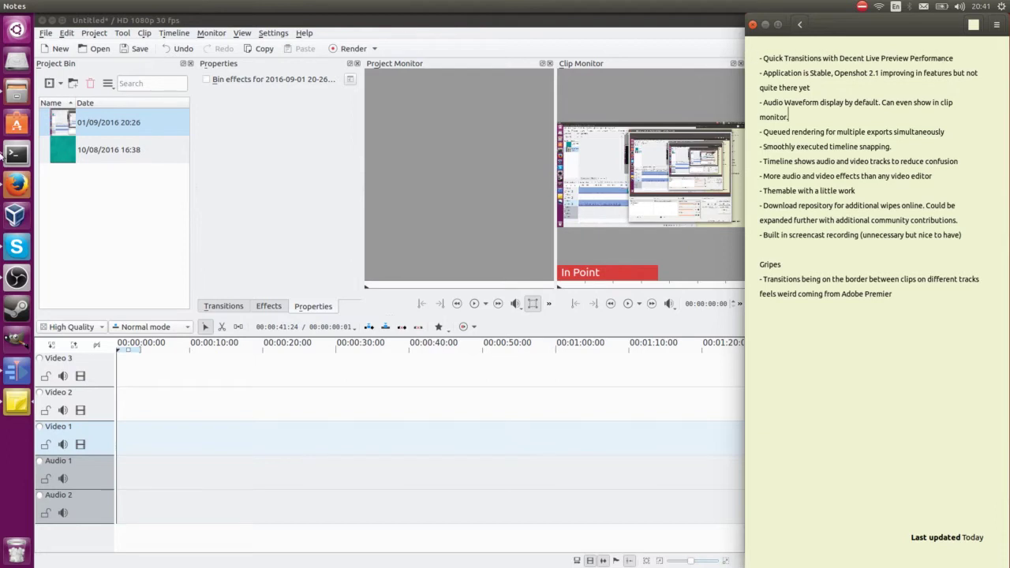
{"action": "left_click_drag", "start_coordinate": [94, 129], "coordinate": [120, 404]}
Drop the 10/08/2016 clip on Video 1 overlapping the Video 2 clip and add a dissolve between them
{"action": "left_click_drag", "start_coordinate": [109, 153], "coordinate": [143, 447]}
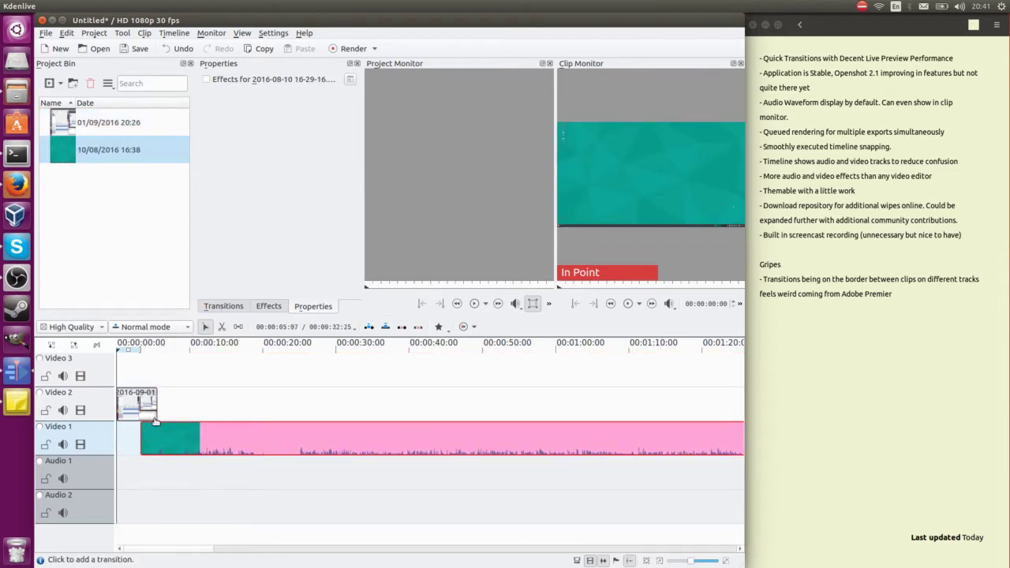
{"action": "left_click", "coordinate": [166, 421]}
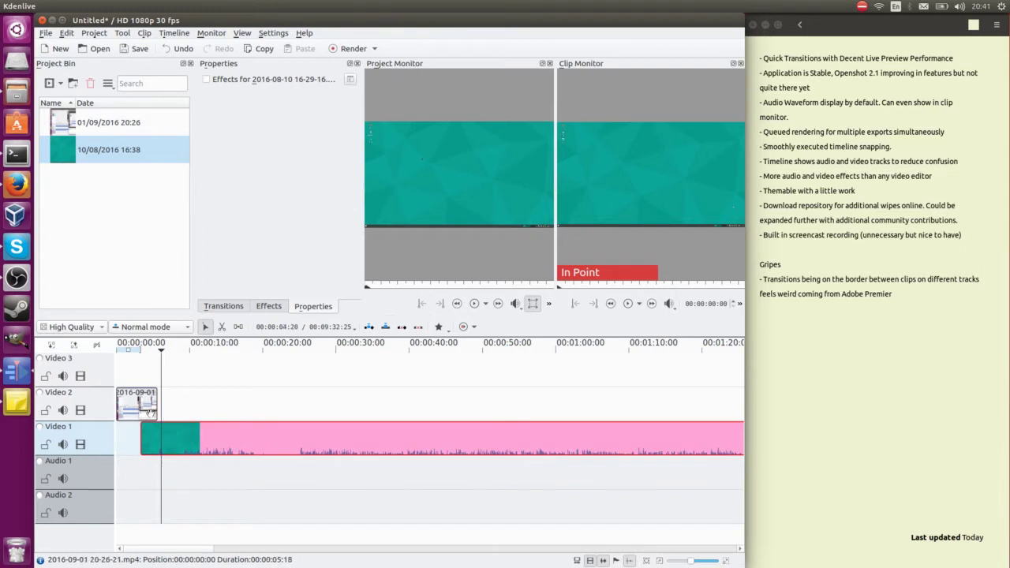
{"action": "mouse_move", "coordinate": [167, 433]}
{"action": "left_mouse_down"}
{"action": "mouse_move", "coordinate": [184, 428]}
{"action": "mouse_move", "coordinate": [181, 402]}
{"action": "mouse_move", "coordinate": [185, 432]}
{"action": "mouse_move", "coordinate": [159, 442]}
{"action": "left_mouse_up"}
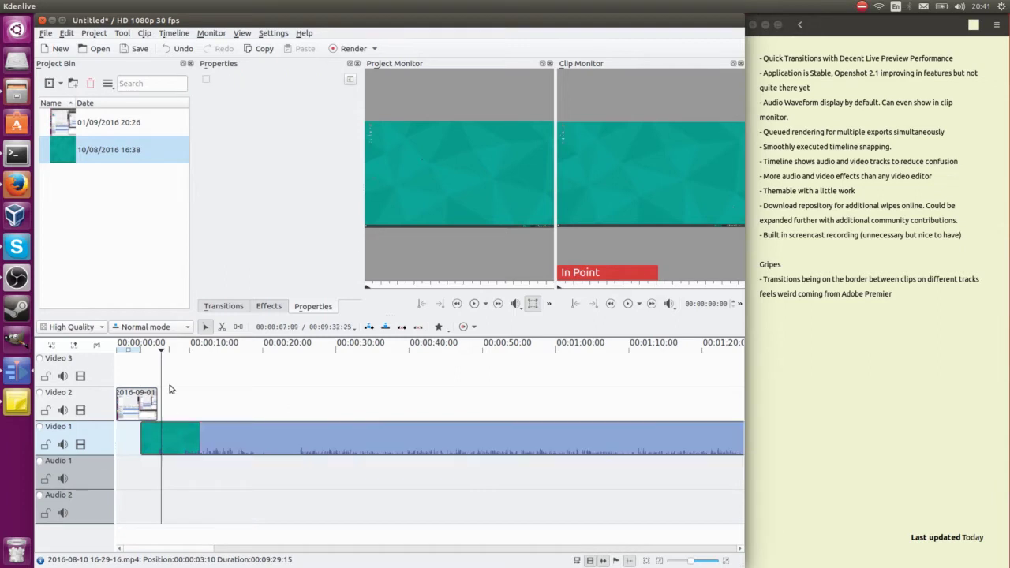
{"action": "left_click", "coordinate": [159, 442]}
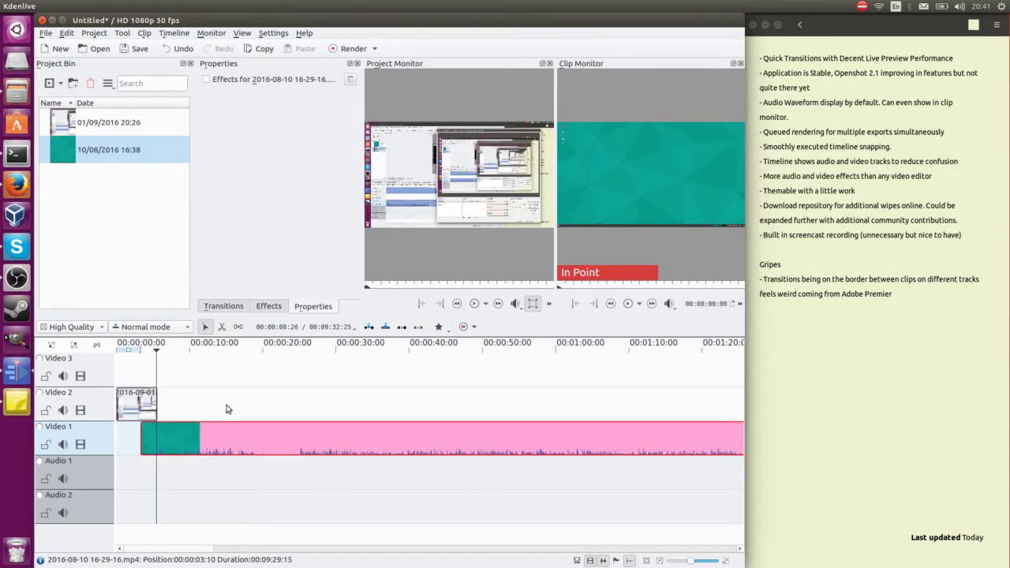
{"action": "left_click", "coordinate": [169, 417]}
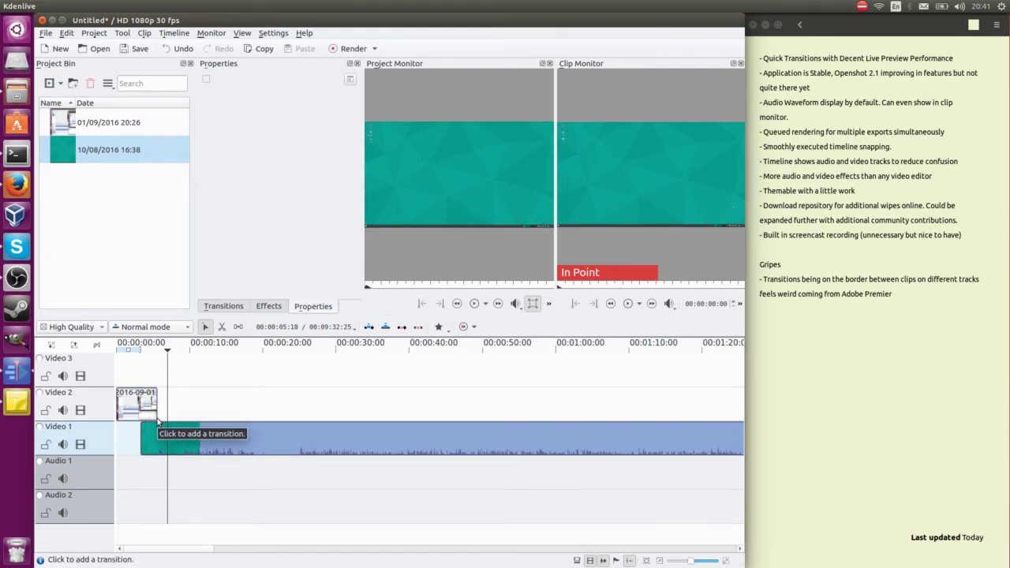
{"action": "left_click", "coordinate": [157, 423]}
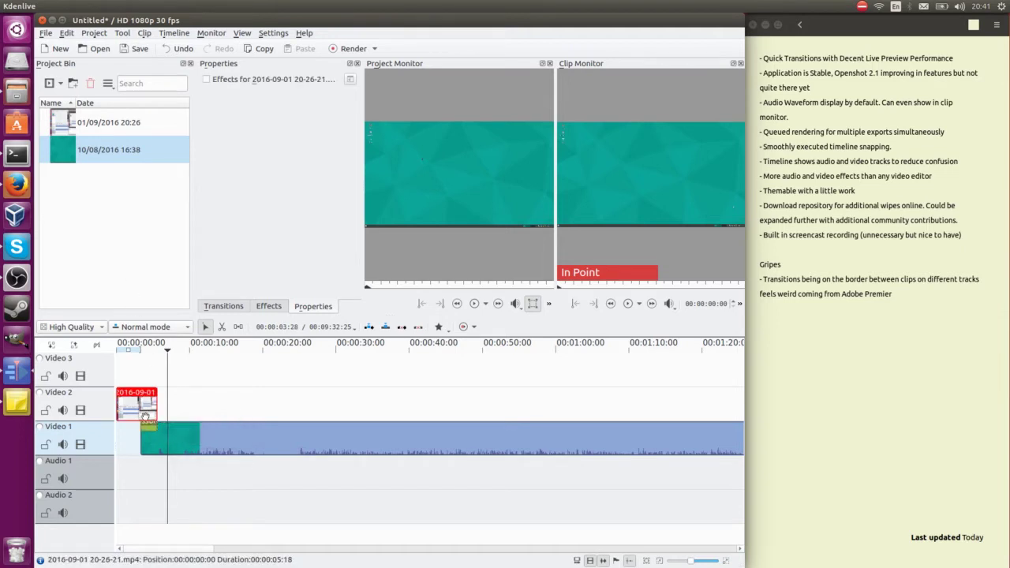
{"action": "left_click", "coordinate": [143, 353]}
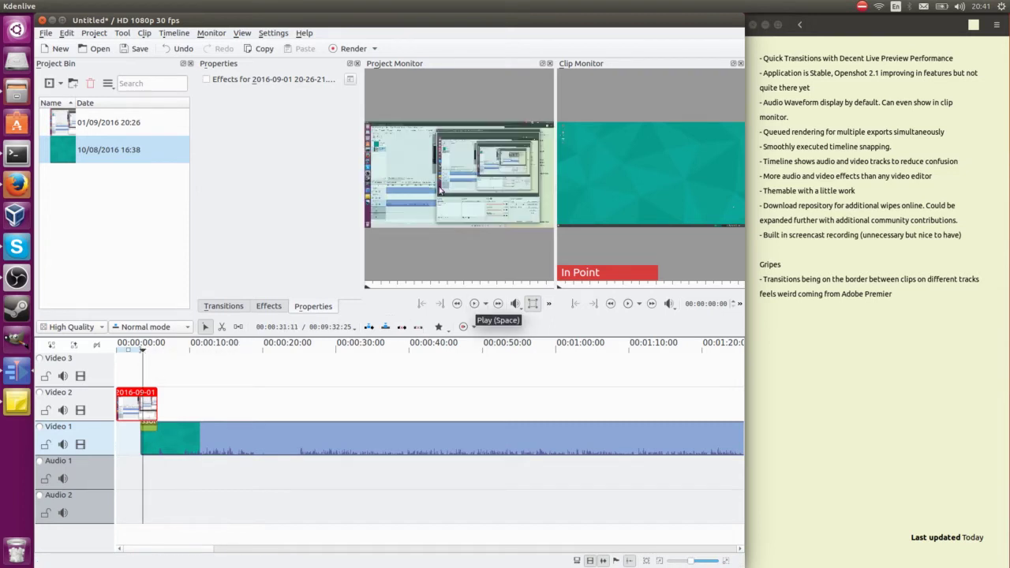
{"action": "left_click", "coordinate": [472, 303]}
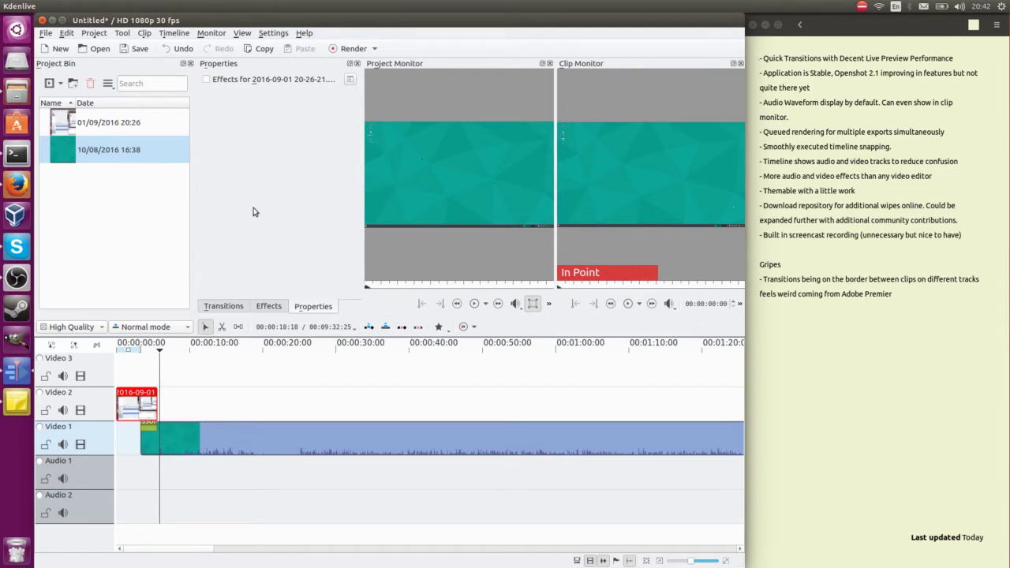
{"action": "left_click", "coordinate": [150, 349]}
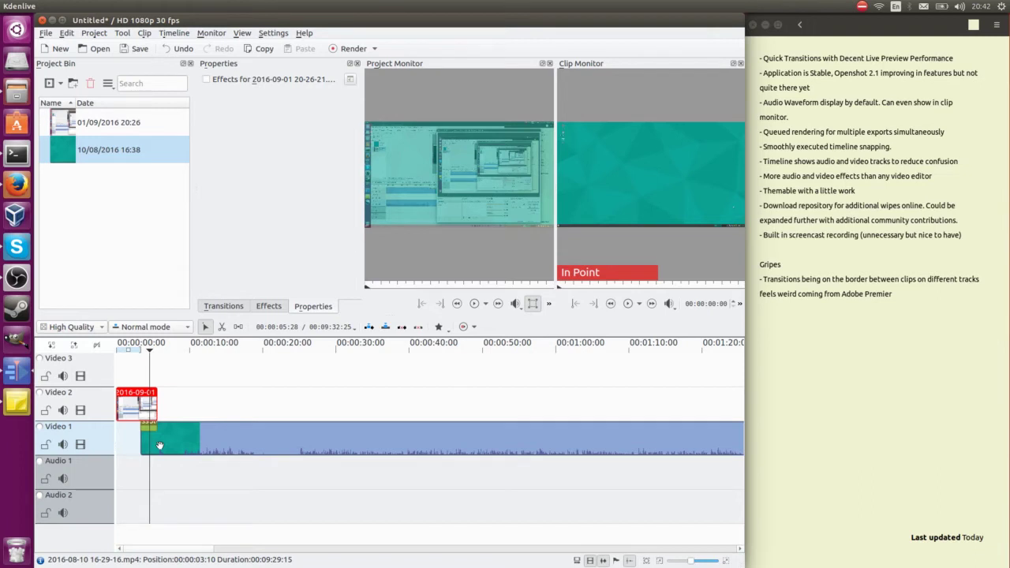
{"action": "left_click", "coordinate": [262, 355]}
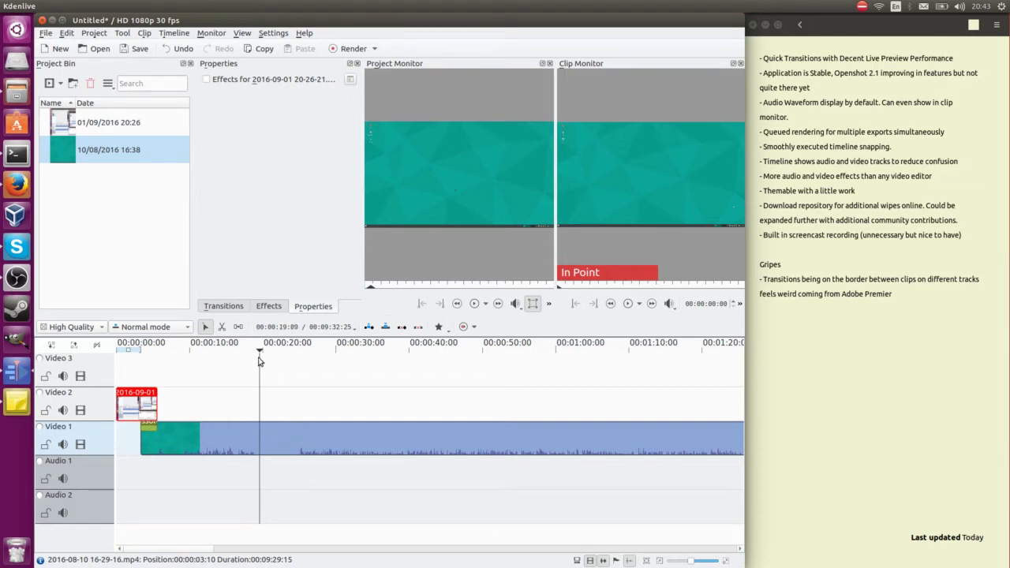
Split the long Video 1 clip at about 19 seconds and trim the later part's start to about 21 seconds
{"action": "left_click", "coordinate": [280, 451]}
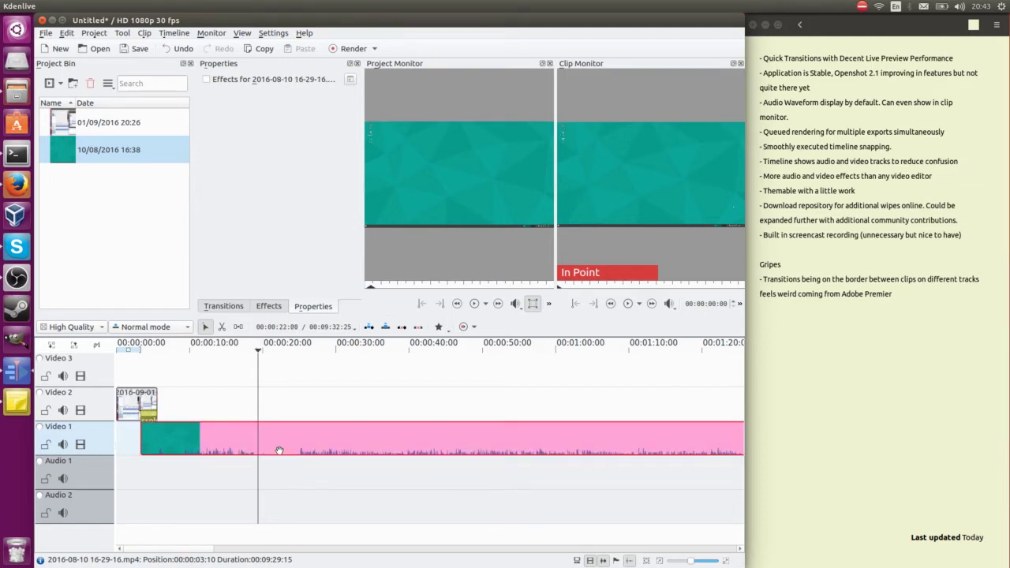
{"action": "key", "text": "shift+r"}
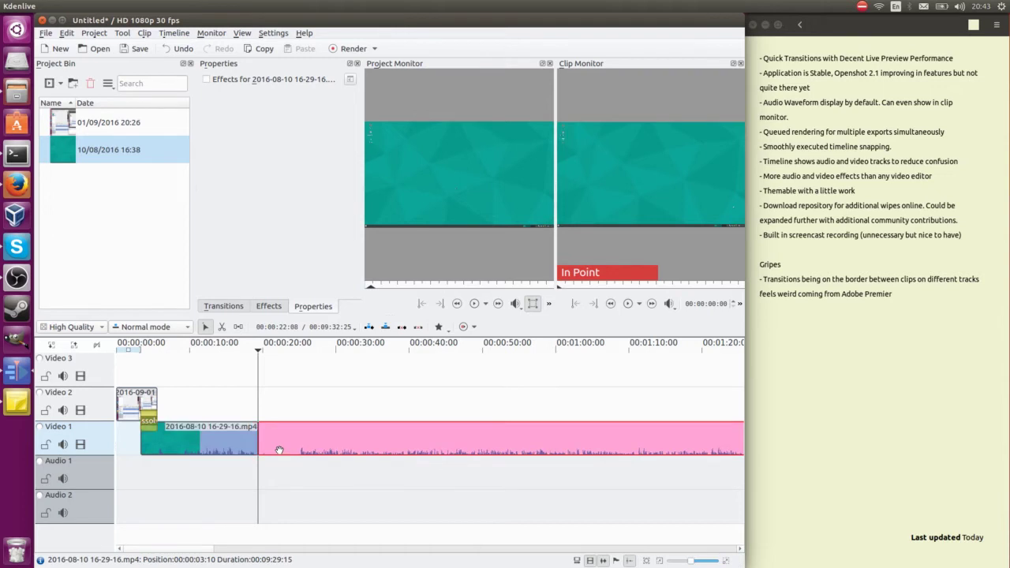
{"action": "left_click", "coordinate": [300, 348]}
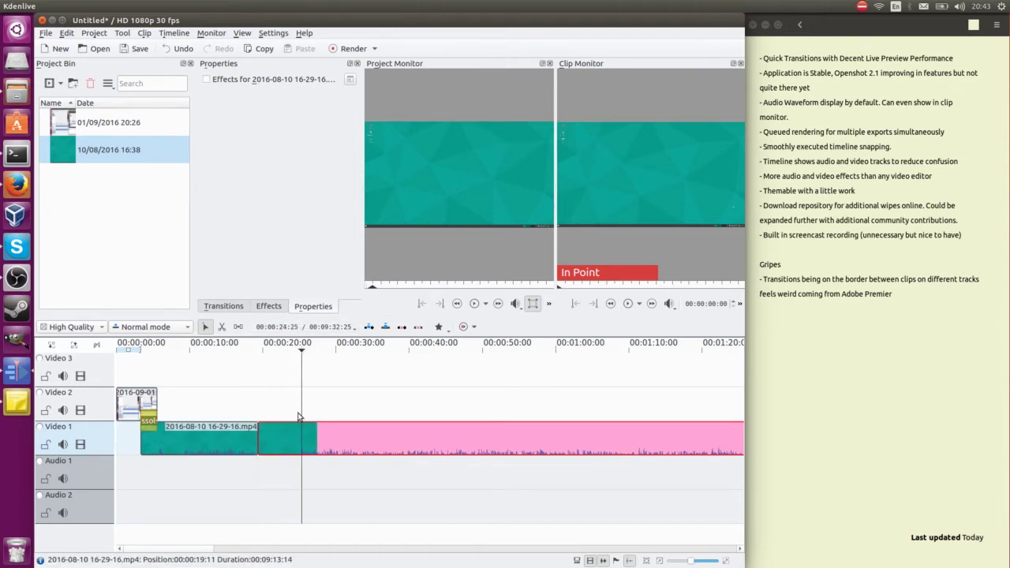
{"action": "left_click_drag", "start_coordinate": [259, 439], "coordinate": [299, 427]}
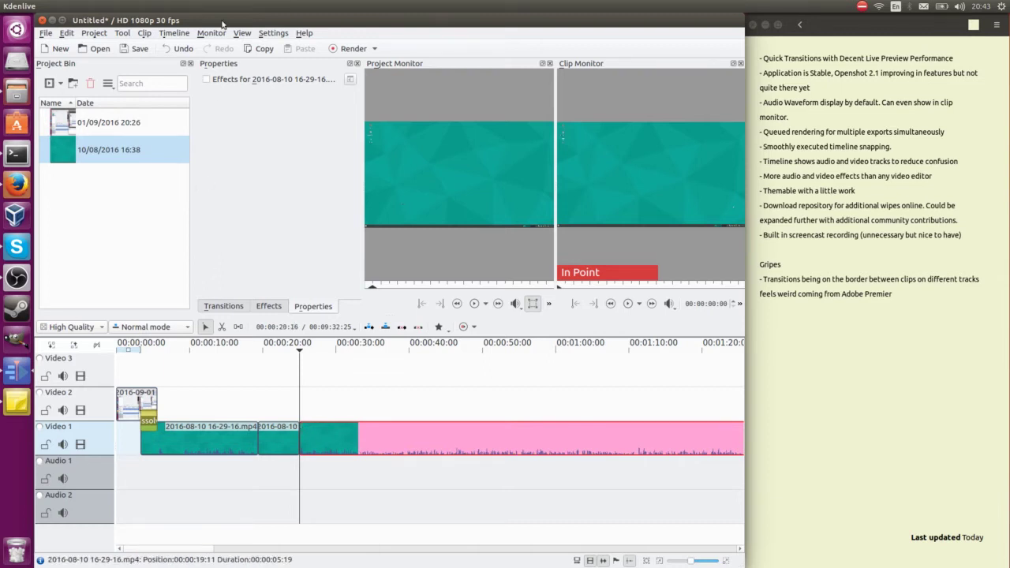
{"action": "left_click", "coordinate": [262, 35]}
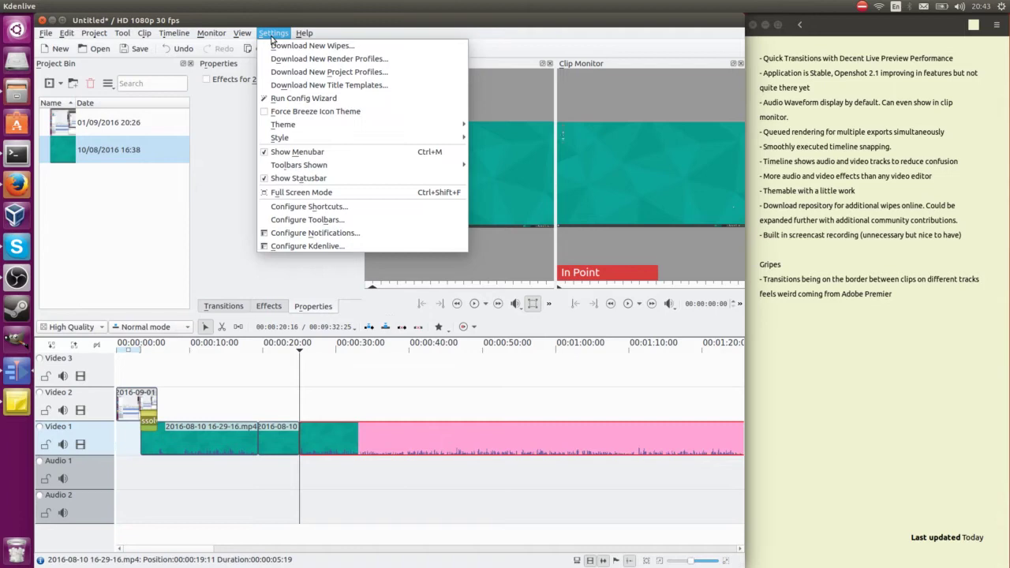
{"action": "left_click", "coordinate": [403, 207]}
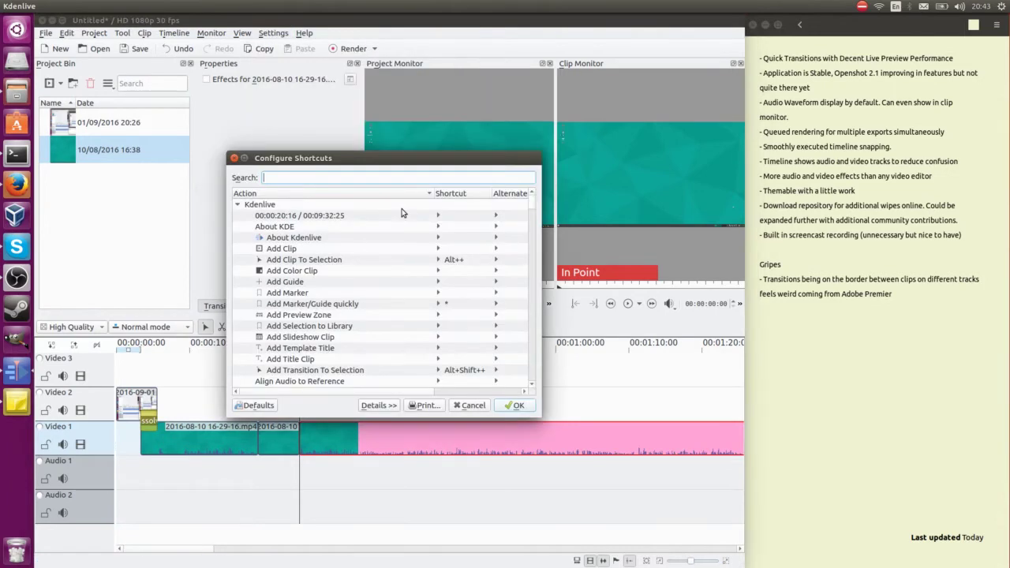
{"action": "scroll", "coordinate": [414, 244], "scroll_direction": "down", "scroll_amount": 18}
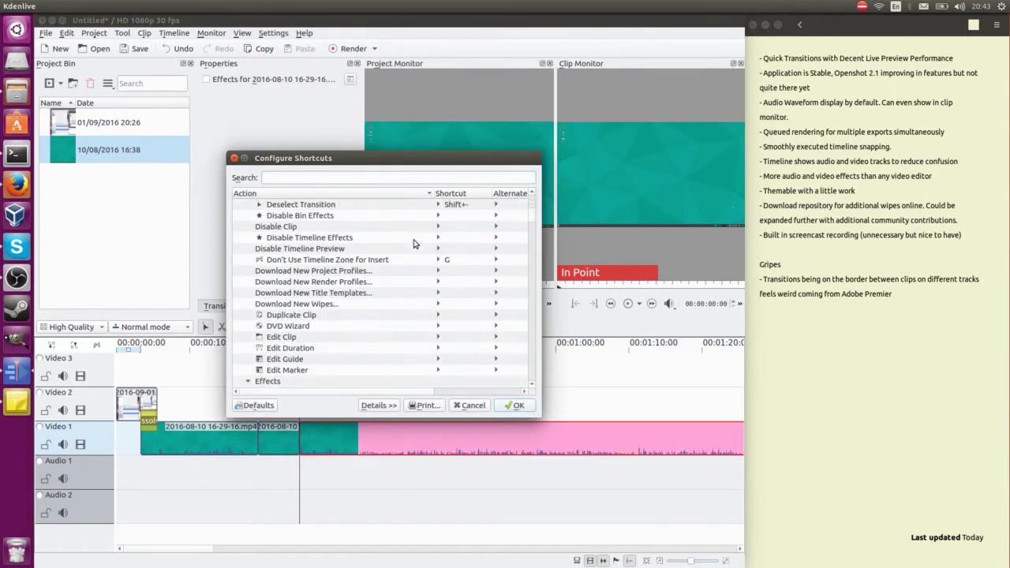
{"action": "scroll", "coordinate": [413, 244], "scroll_direction": "down", "scroll_amount": 20}
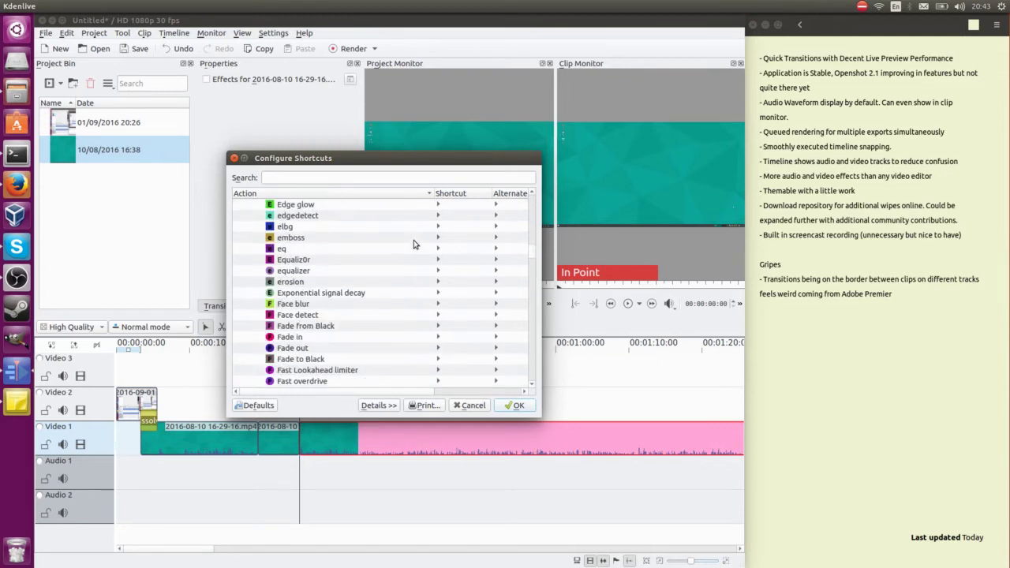
{"action": "scroll", "coordinate": [413, 240], "scroll_direction": "down", "scroll_amount": 15}
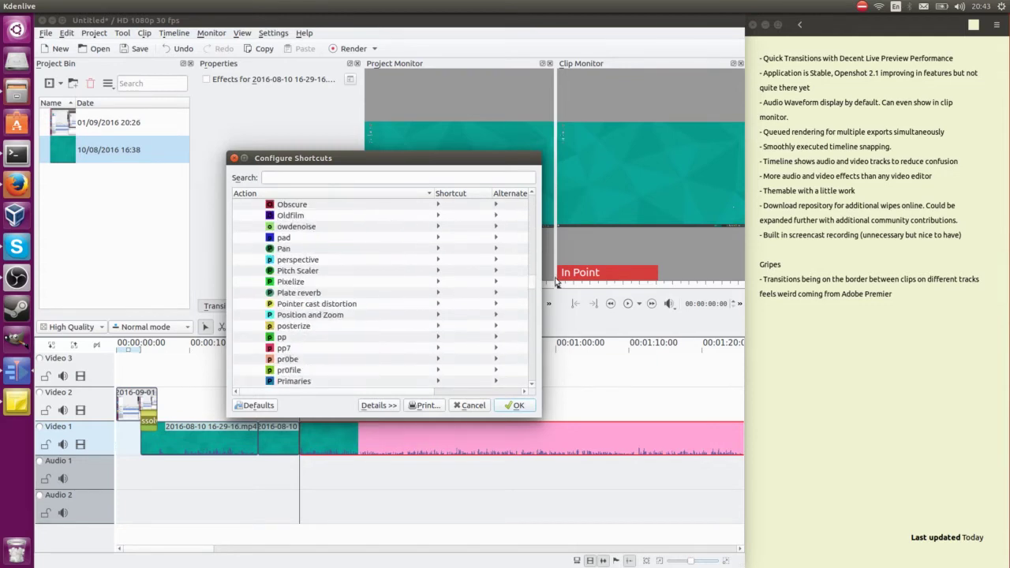
{"action": "left_click_drag", "start_coordinate": [532, 287], "coordinate": [532, 268]}
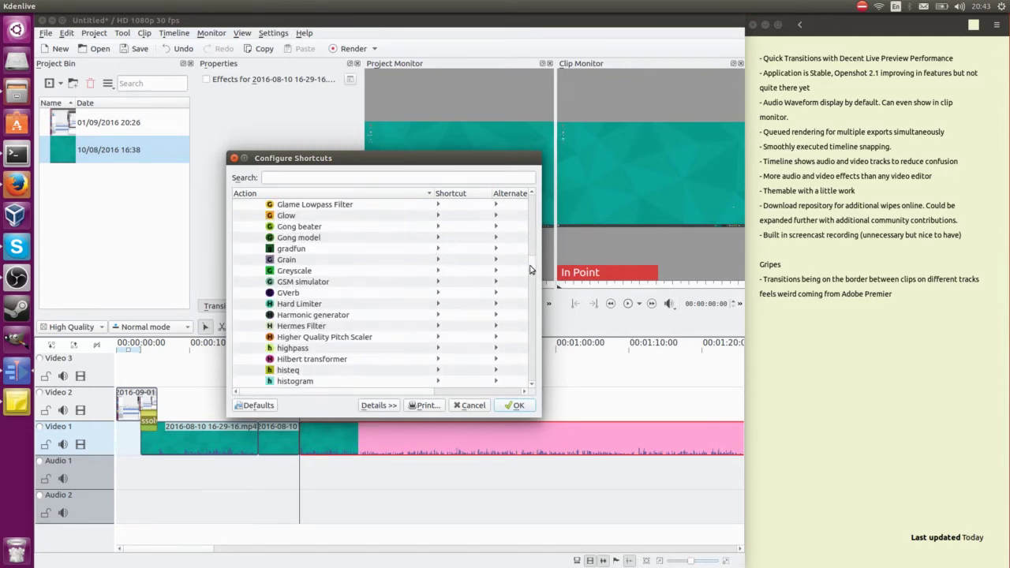
{"action": "scroll", "coordinate": [434, 222], "scroll_direction": "up", "scroll_amount": 15}
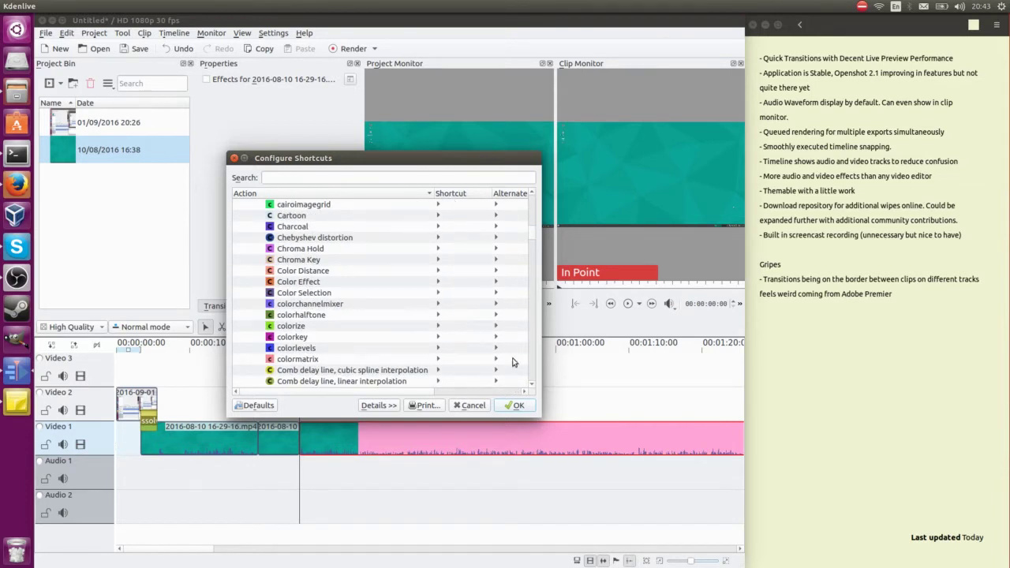
{"action": "left_click", "coordinate": [521, 407]}
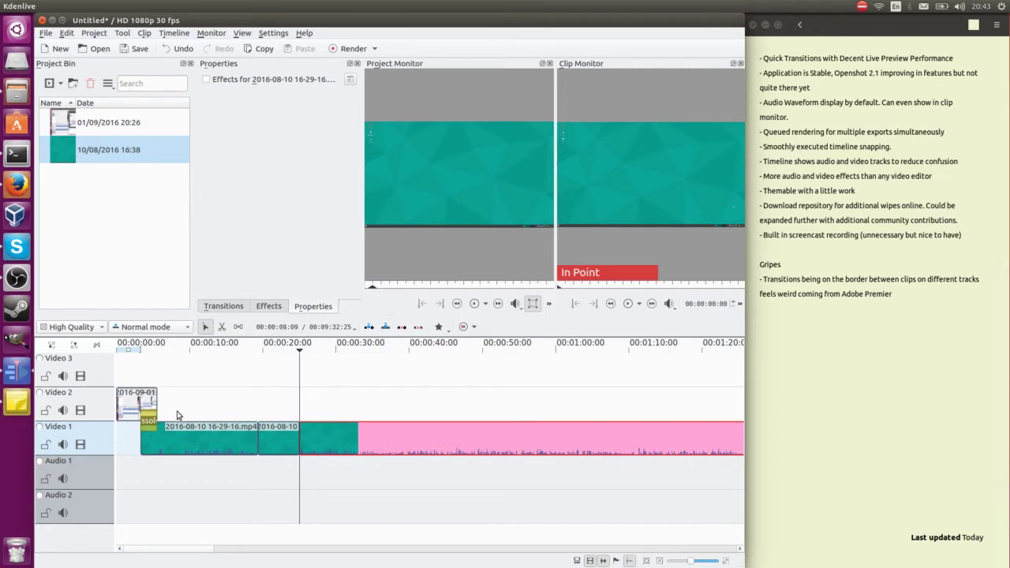
{"action": "left_click", "coordinate": [155, 405]}
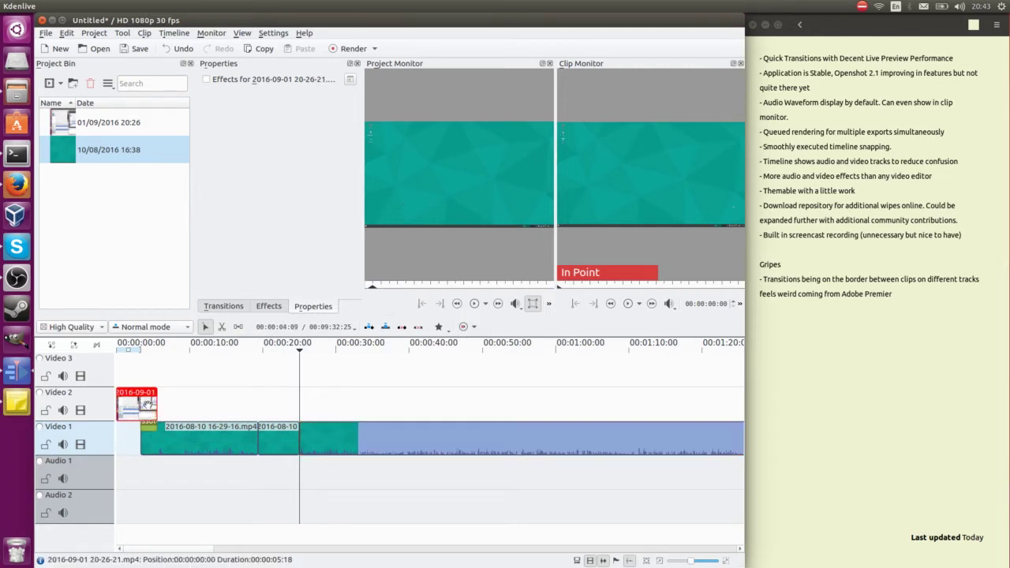
{"action": "right_click", "coordinate": [155, 405]}
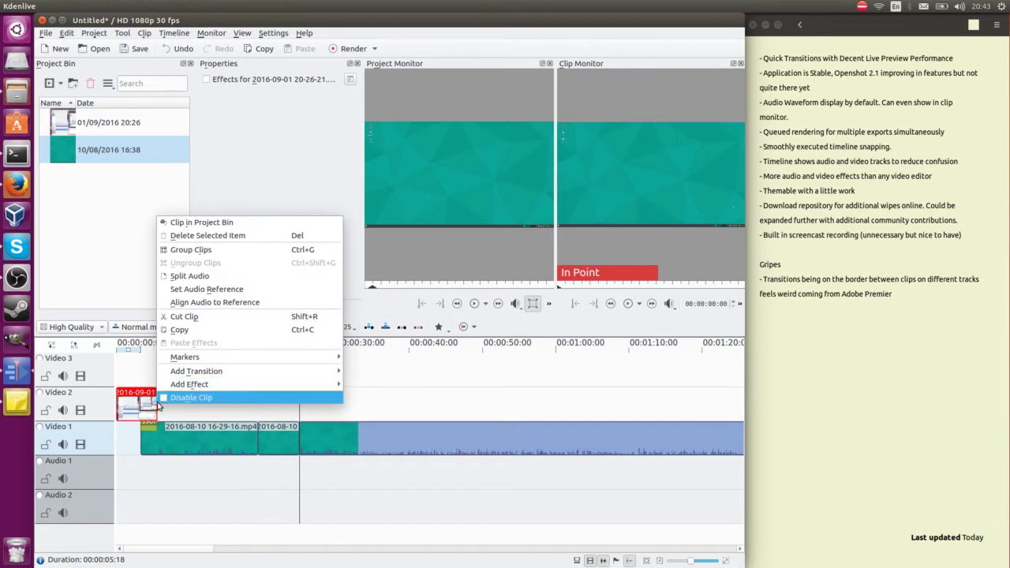
{"action": "mouse_move", "coordinate": [189, 386]}
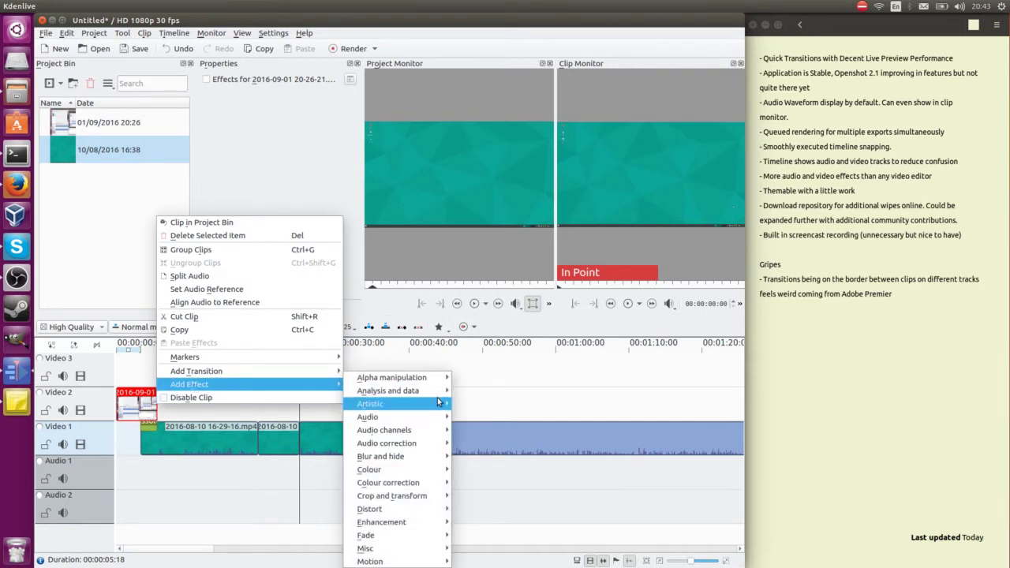
{"action": "mouse_move", "coordinate": [434, 392]}
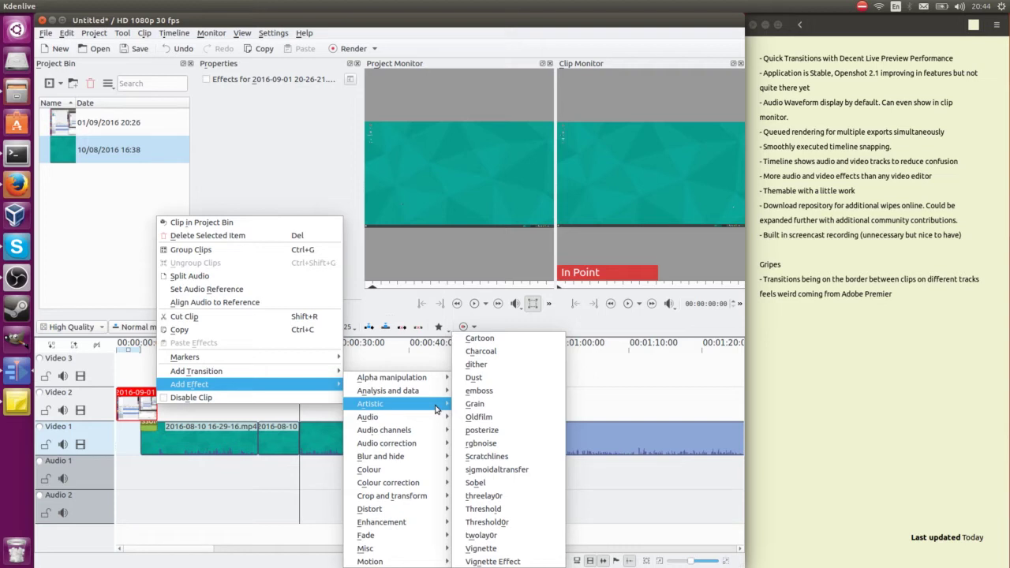
{"action": "mouse_move", "coordinate": [465, 430]}
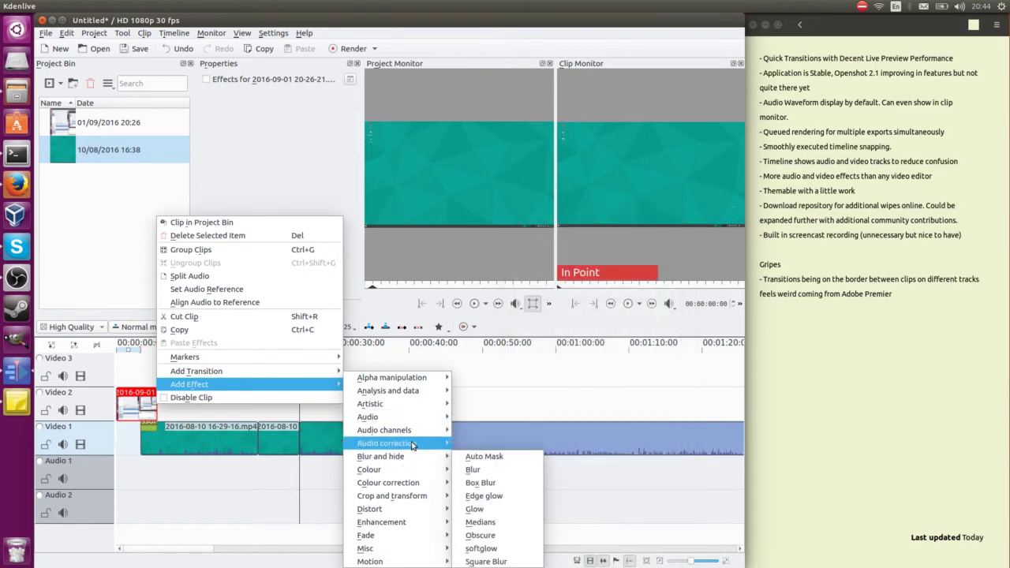
{"action": "mouse_move", "coordinate": [411, 446]}
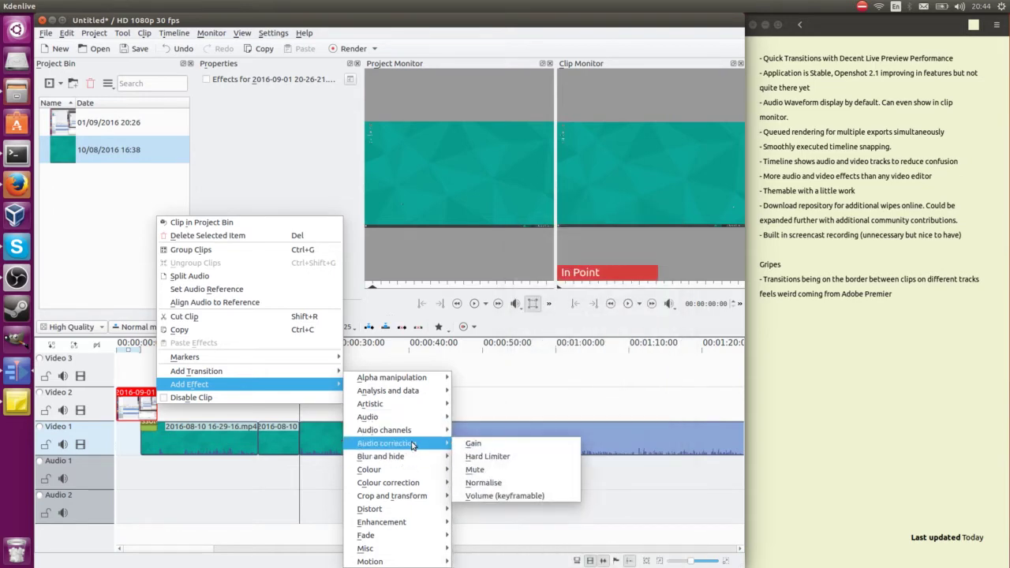
{"action": "mouse_move", "coordinate": [433, 488]}
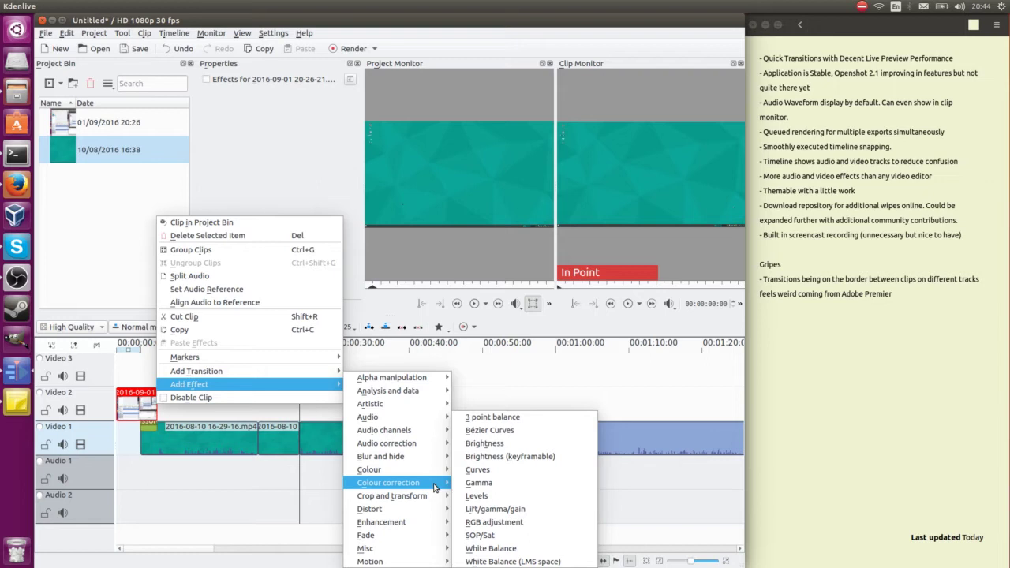
{"action": "left_click", "coordinate": [356, 473]}
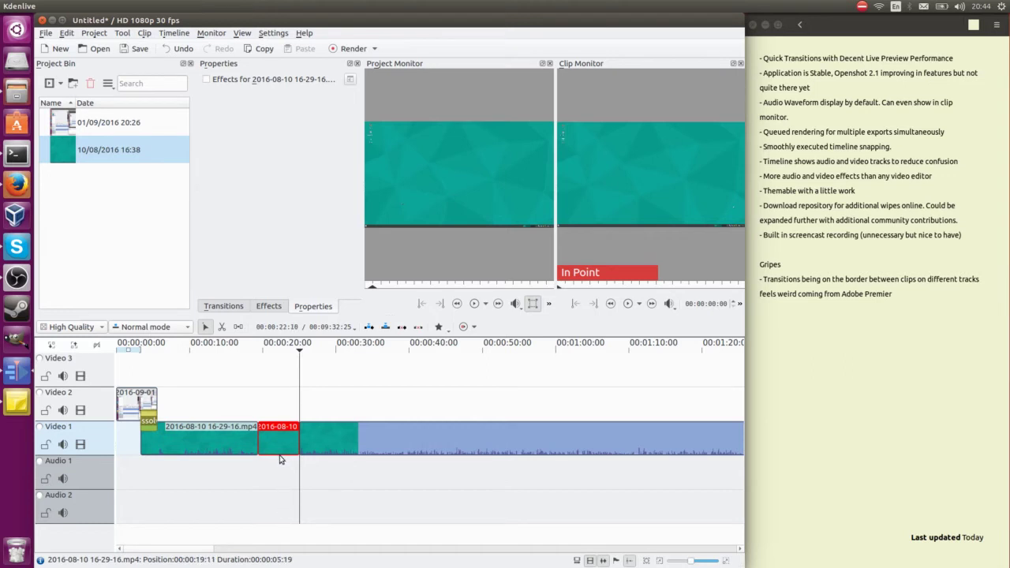
Delete the short middle Video 1 clip, slide the next clip left to close the gap, and nudge the 2016-09-01 clip
{"action": "key", "text": "Delete"}
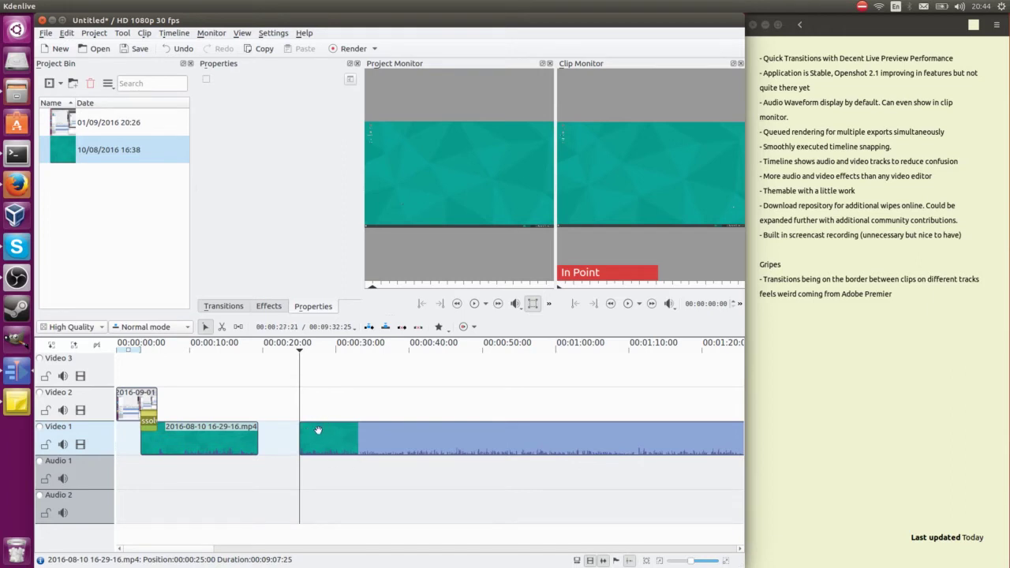
{"action": "mouse_move", "coordinate": [340, 439]}
{"action": "left_mouse_down"}
{"action": "mouse_move", "coordinate": [352, 429]}
{"action": "mouse_move", "coordinate": [342, 429]}
{"action": "left_mouse_up"}
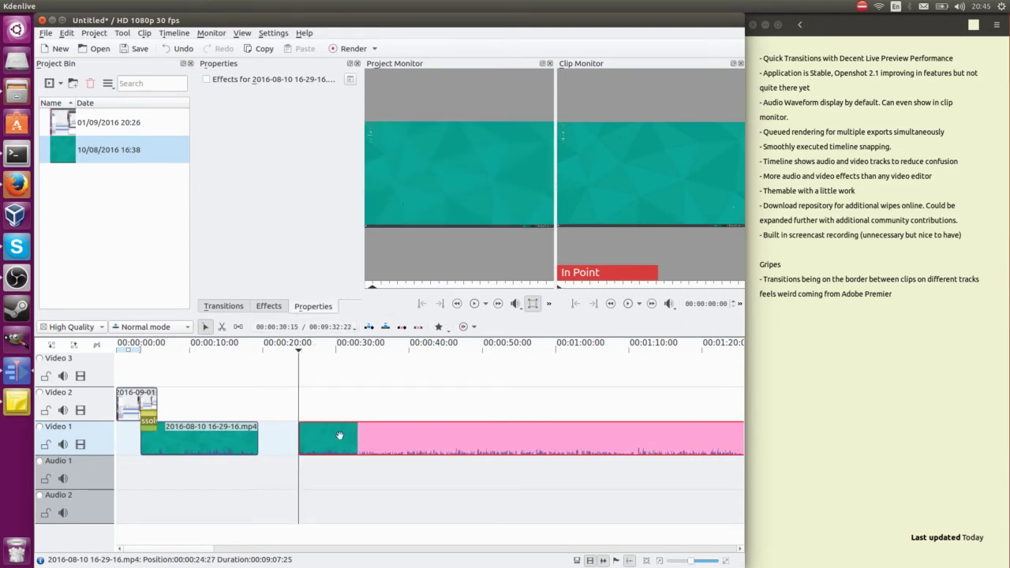
{"action": "left_click_drag", "start_coordinate": [339, 436], "coordinate": [298, 434]}
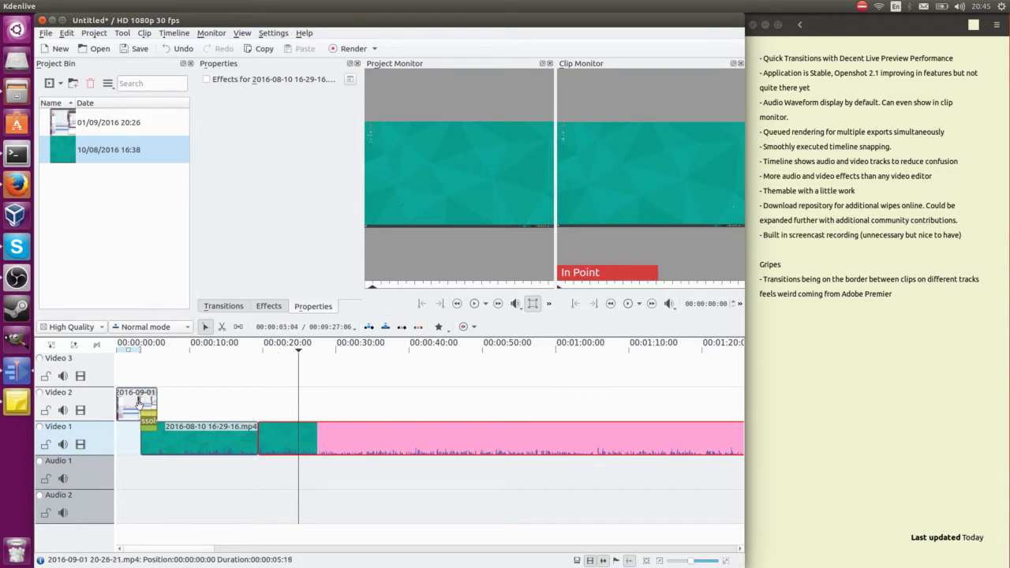
{"action": "mouse_move", "coordinate": [142, 404]}
{"action": "left_mouse_down"}
{"action": "mouse_move", "coordinate": [282, 407]}
{"action": "mouse_move", "coordinate": [136, 405]}
{"action": "left_mouse_up"}
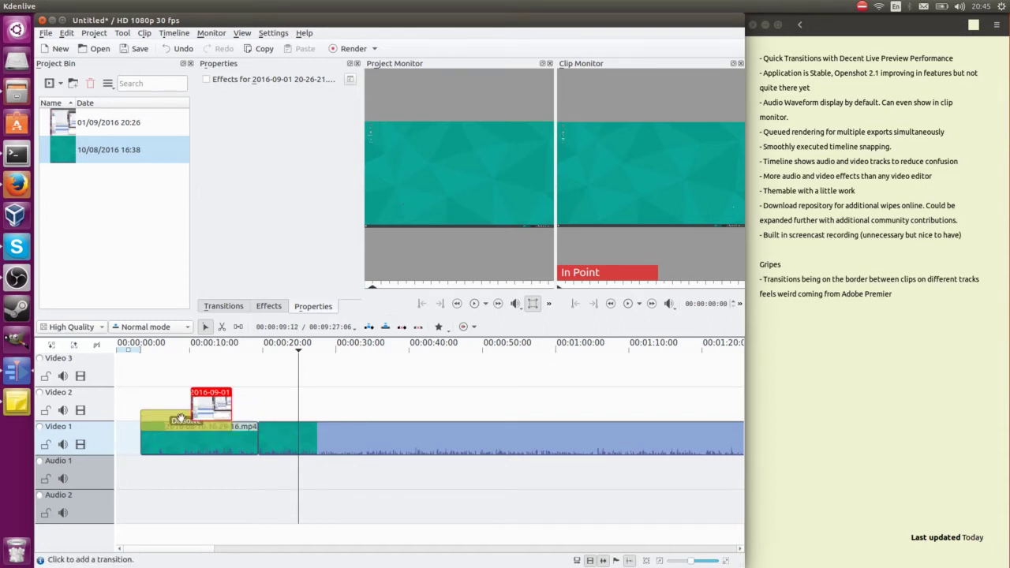
Remove the Dissolve transition via Delete Selected Item and place the 2016-09-01 clip at roughly 16–22 seconds on Video 2
{"action": "left_click", "coordinate": [179, 428]}
{"action": "left_click", "coordinate": [141, 426]}
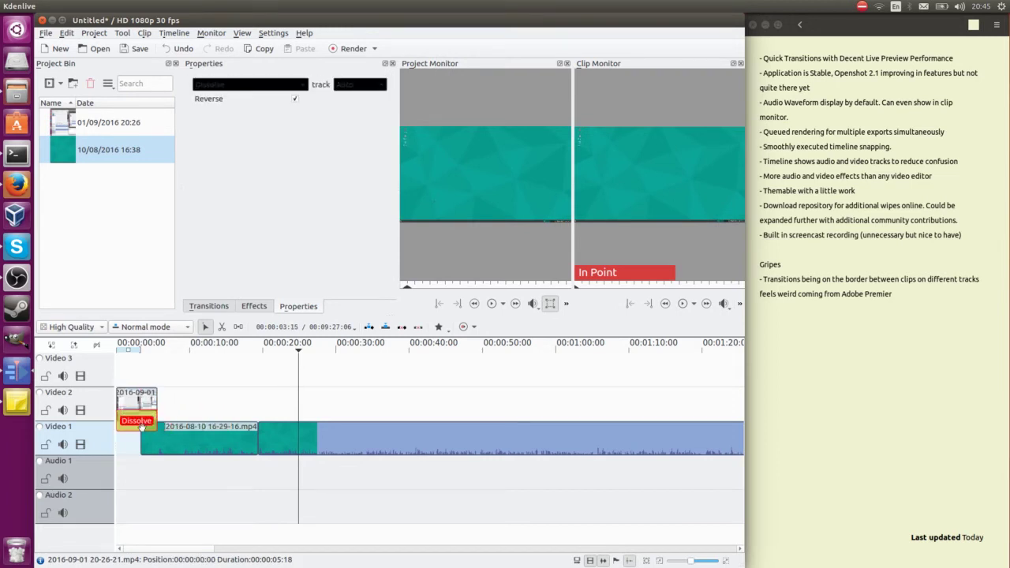
{"action": "right_click", "coordinate": [143, 429]}
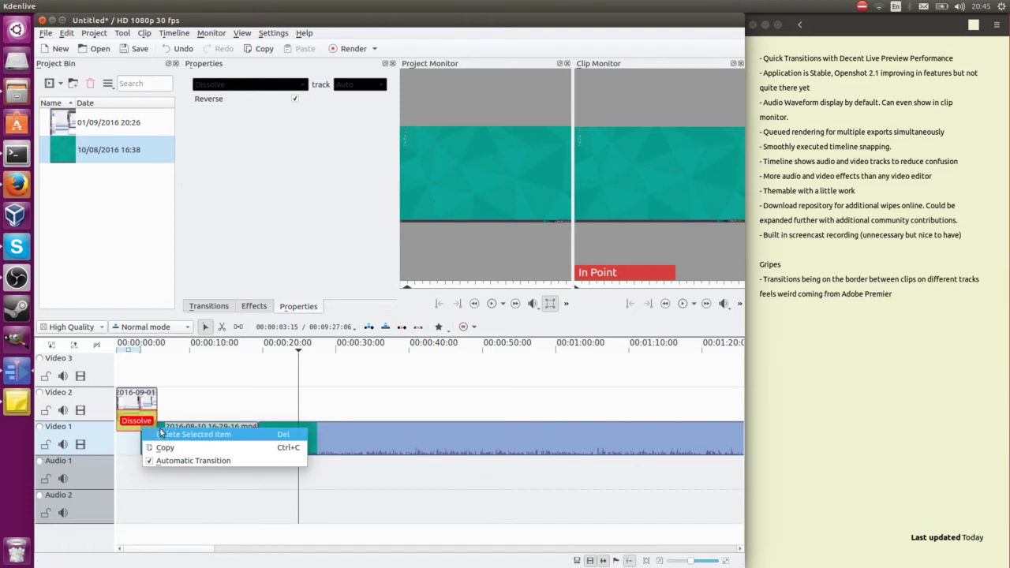
{"action": "left_click", "coordinate": [197, 436]}
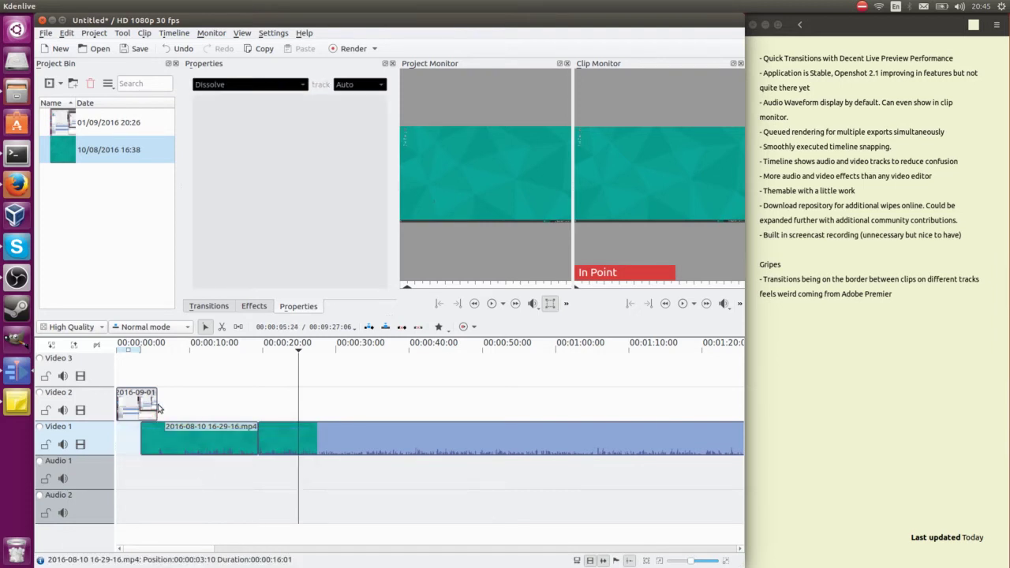
{"action": "left_click_drag", "start_coordinate": [158, 408], "coordinate": [259, 404]}
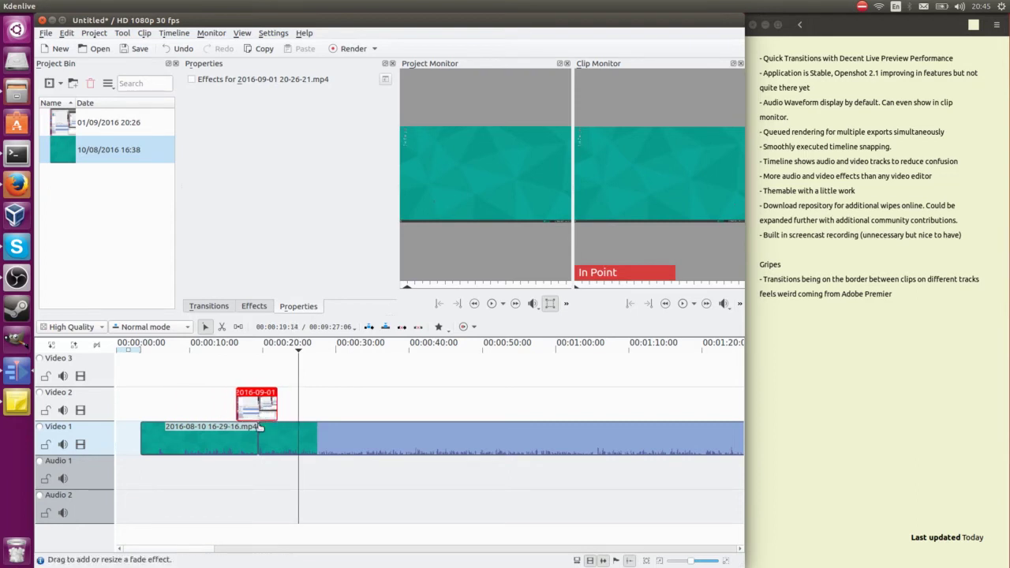
Select the 2016-09-01 clip over the Video 1 join and resize the dissolve beneath it
{"action": "left_click", "coordinate": [259, 427]}
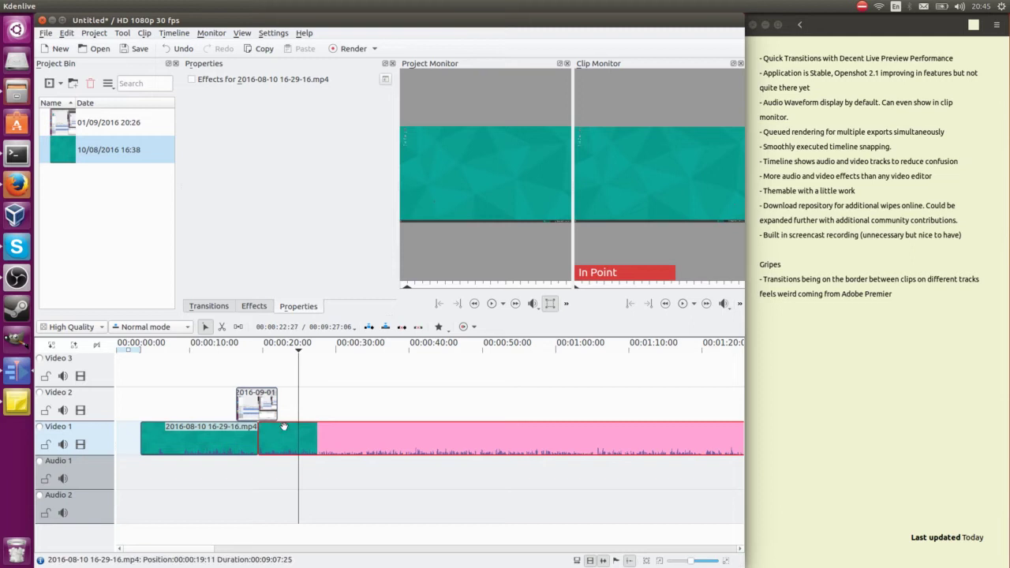
{"action": "left_click", "coordinate": [266, 417]}
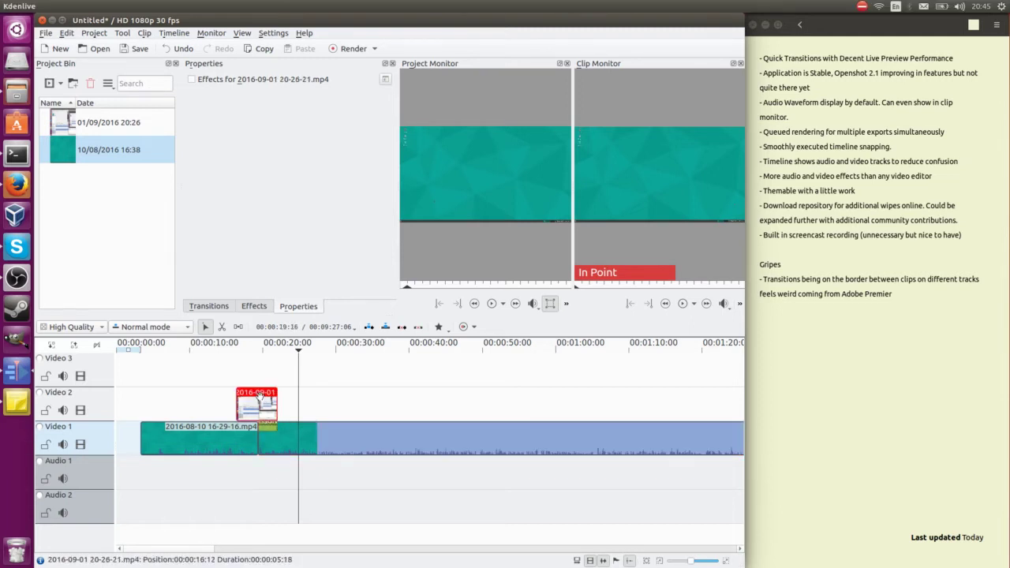
{"action": "left_click_drag", "start_coordinate": [260, 425], "coordinate": [236, 424]}
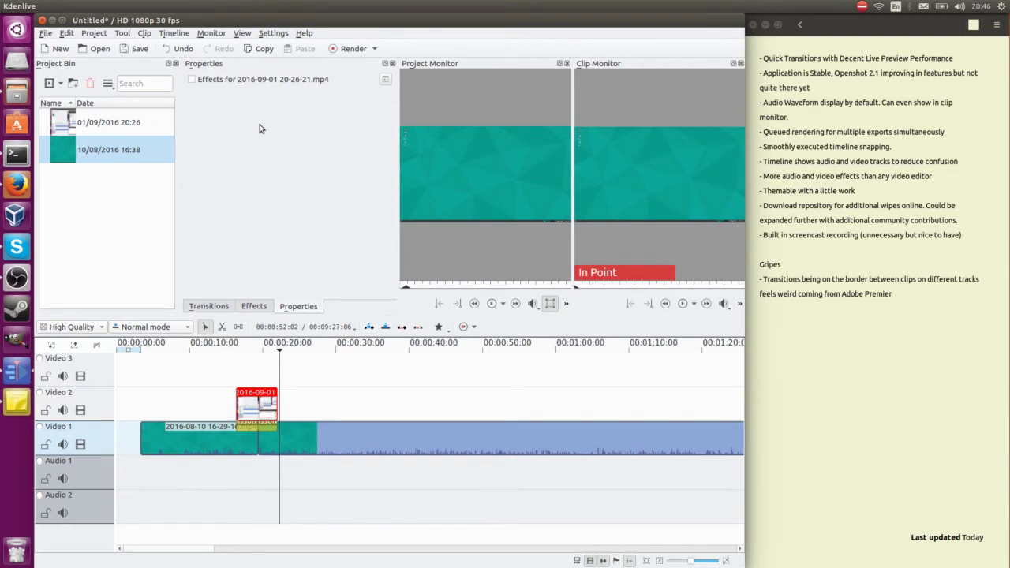
{"action": "left_click", "coordinate": [101, 34]}
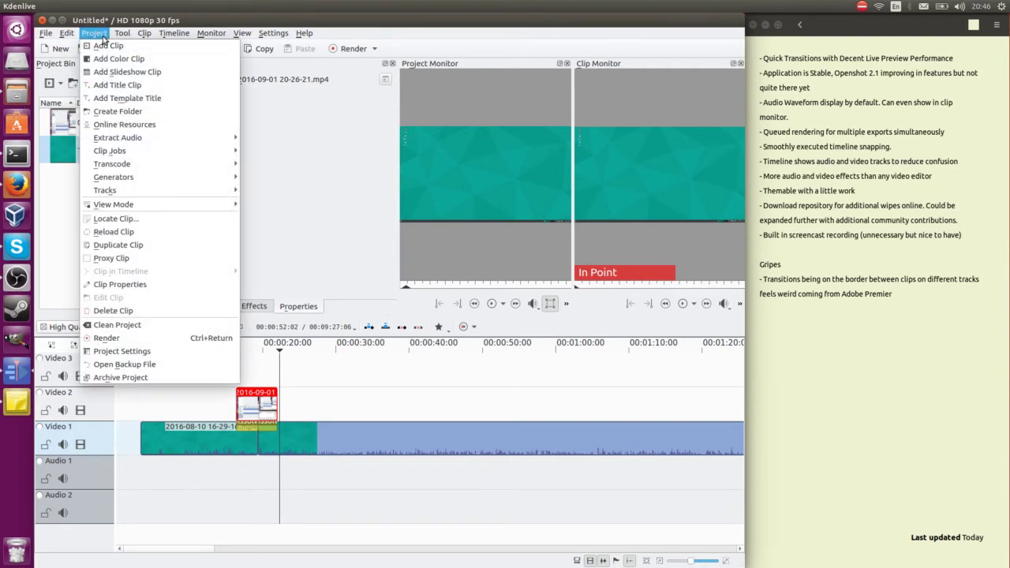
{"action": "left_click", "coordinate": [156, 341]}
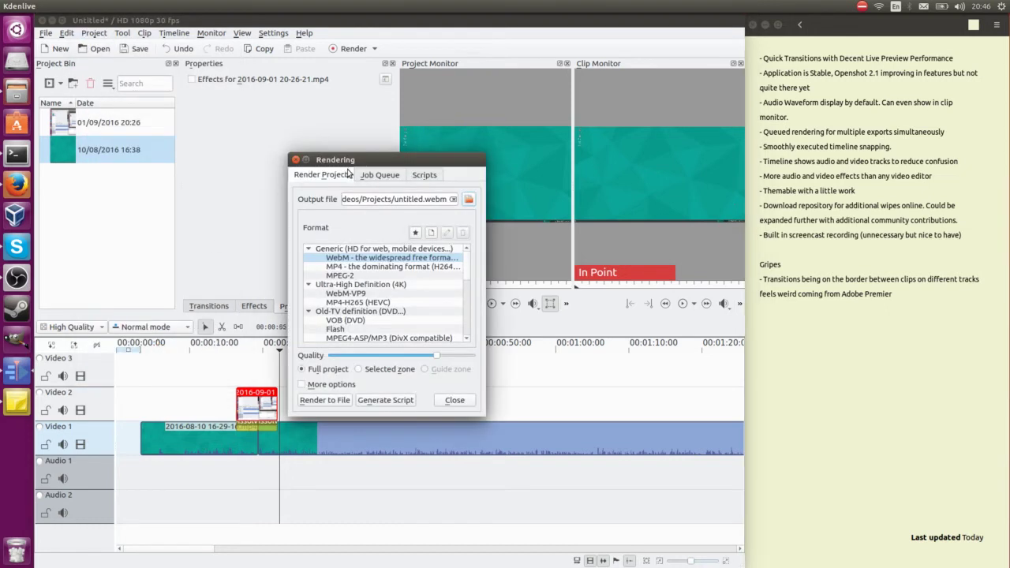
{"action": "left_click", "coordinate": [367, 172]}
{"action": "left_click_drag", "start_coordinate": [367, 169], "coordinate": [237, 63]}
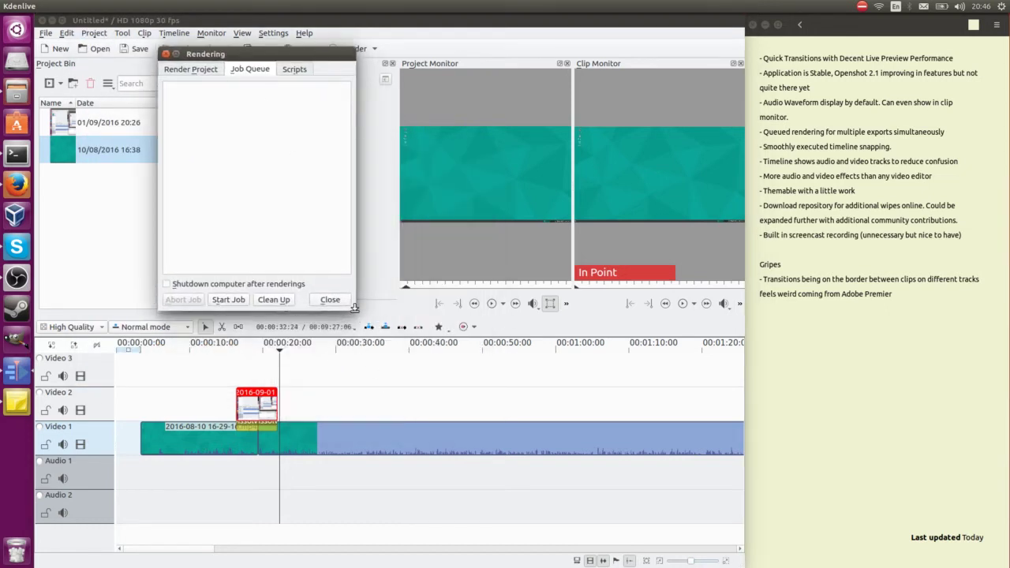
{"action": "left_click_drag", "start_coordinate": [358, 316], "coordinate": [449, 369]}
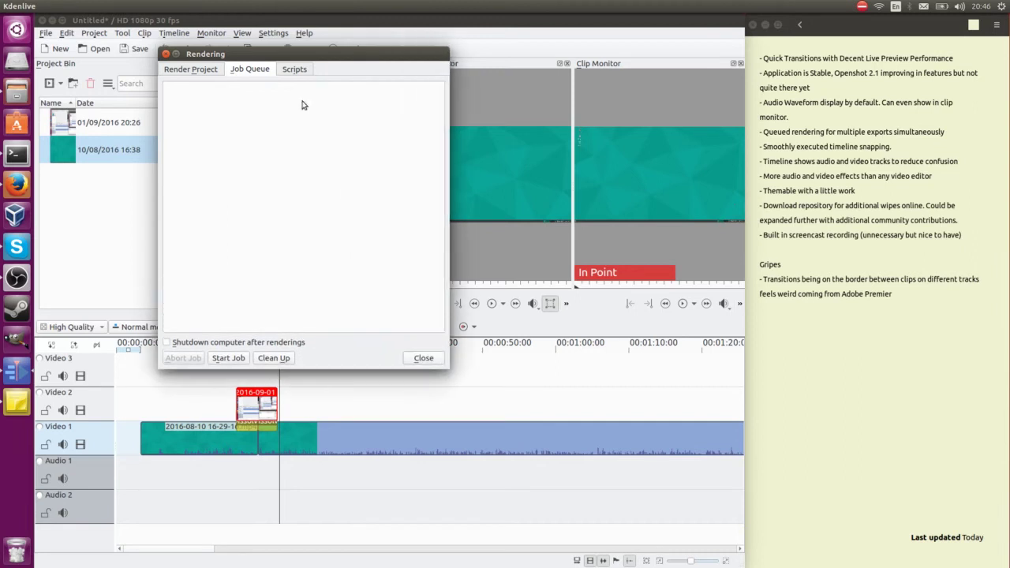
{"action": "left_click_drag", "start_coordinate": [291, 57], "coordinate": [360, 112]}
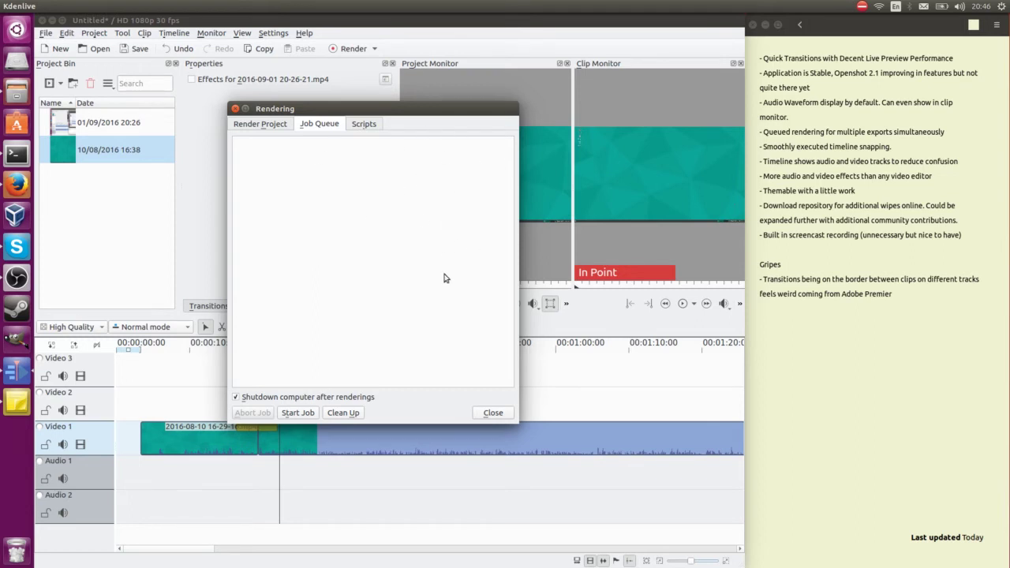
{"action": "left_click", "coordinate": [492, 417]}
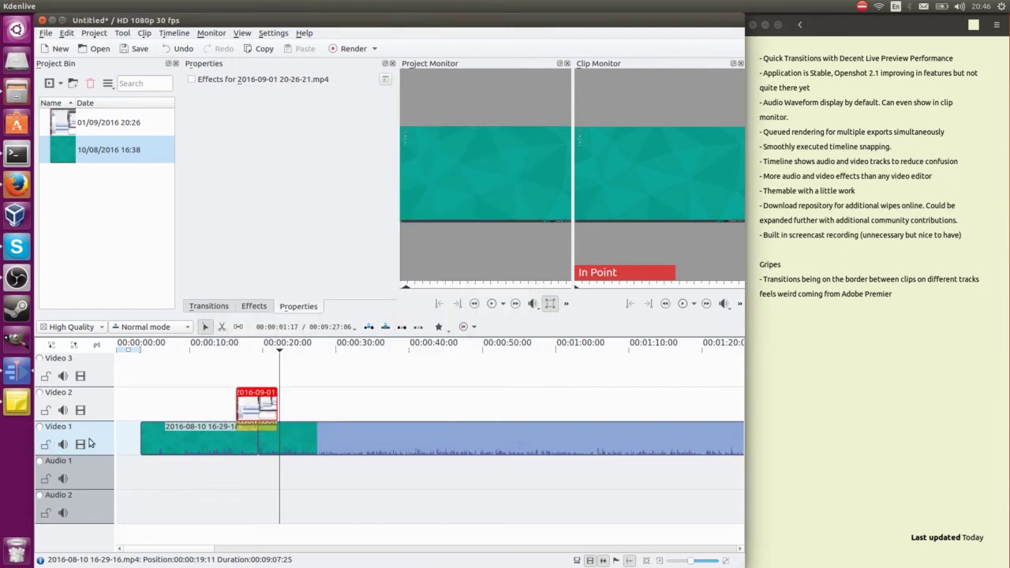
{"action": "left_click", "coordinate": [151, 487]}
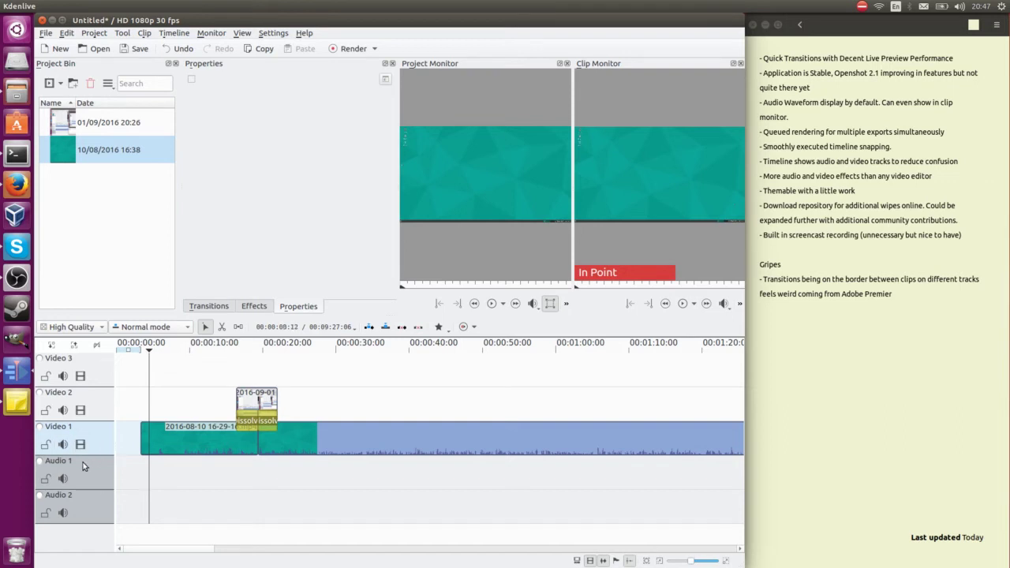
{"action": "left_click", "coordinate": [57, 464]}
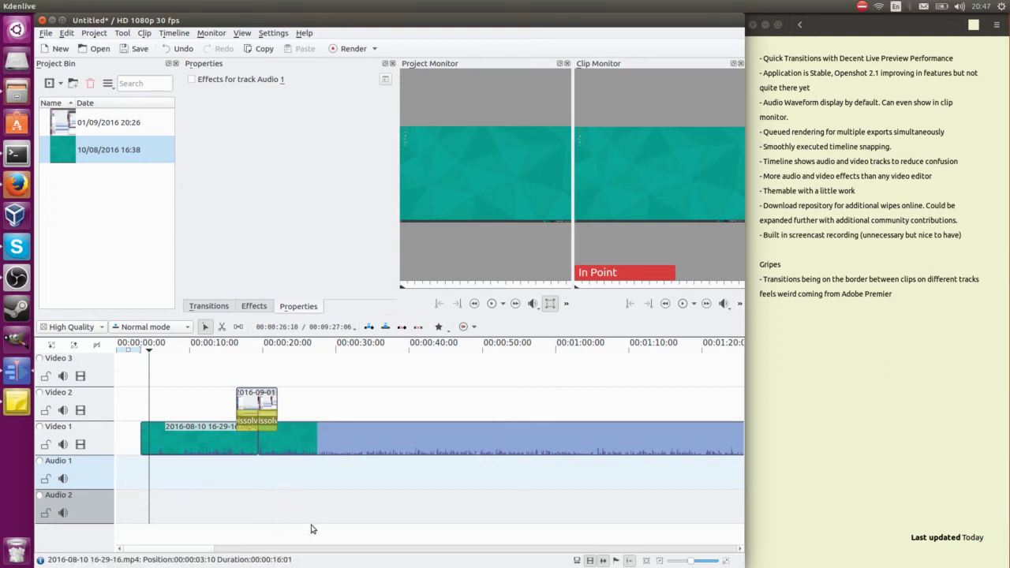
{"action": "left_click", "coordinate": [153, 436]}
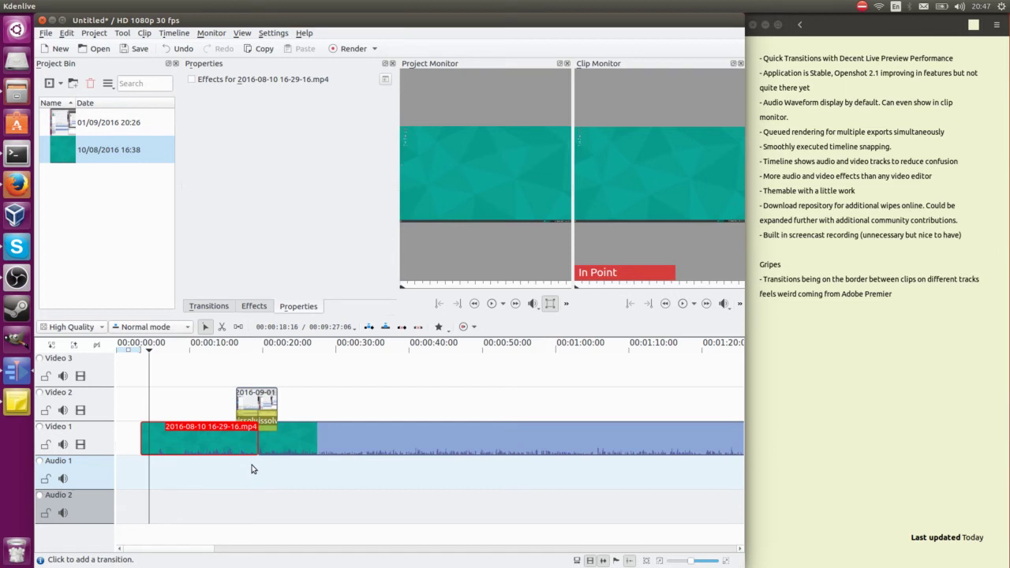
{"action": "left_click", "coordinate": [62, 445]}
{"action": "left_click", "coordinate": [62, 444]}
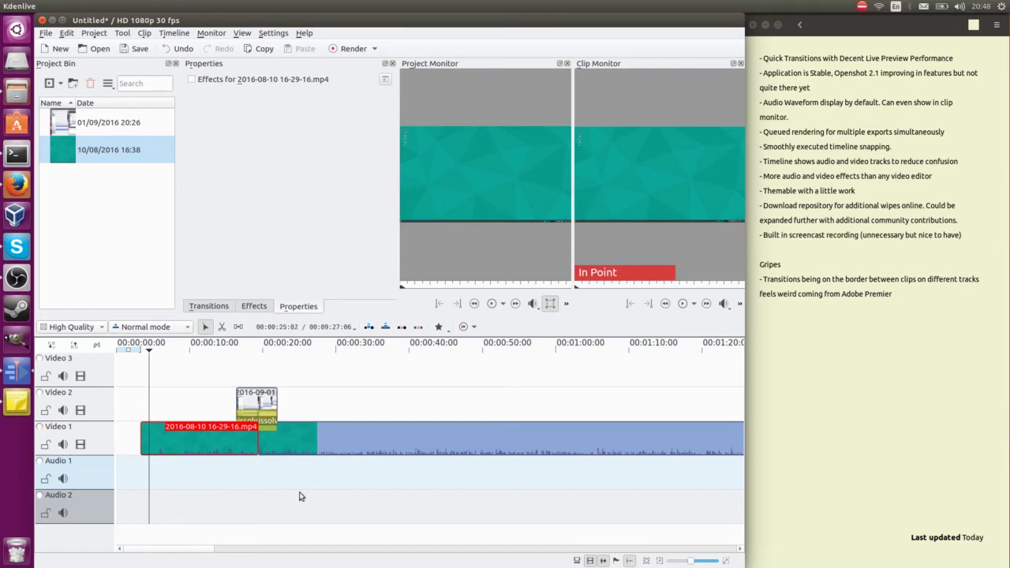
Browse the Settings menu's Theme and Style submenus: Default, Windows, GTK+ and Fusion
{"action": "left_click", "coordinate": [274, 34]}
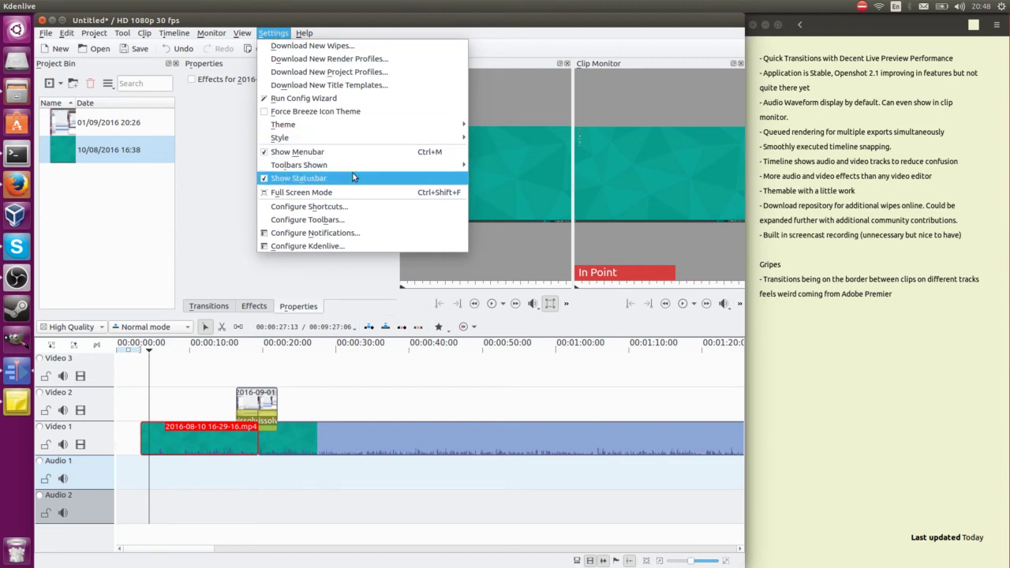
{"action": "mouse_move", "coordinate": [350, 133]}
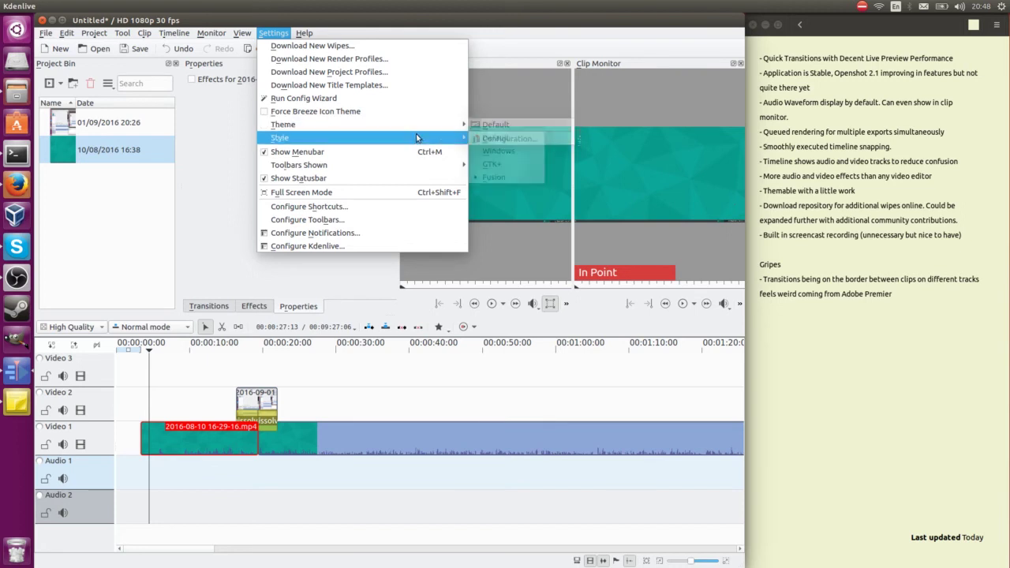
{"action": "mouse_move", "coordinate": [427, 137]}
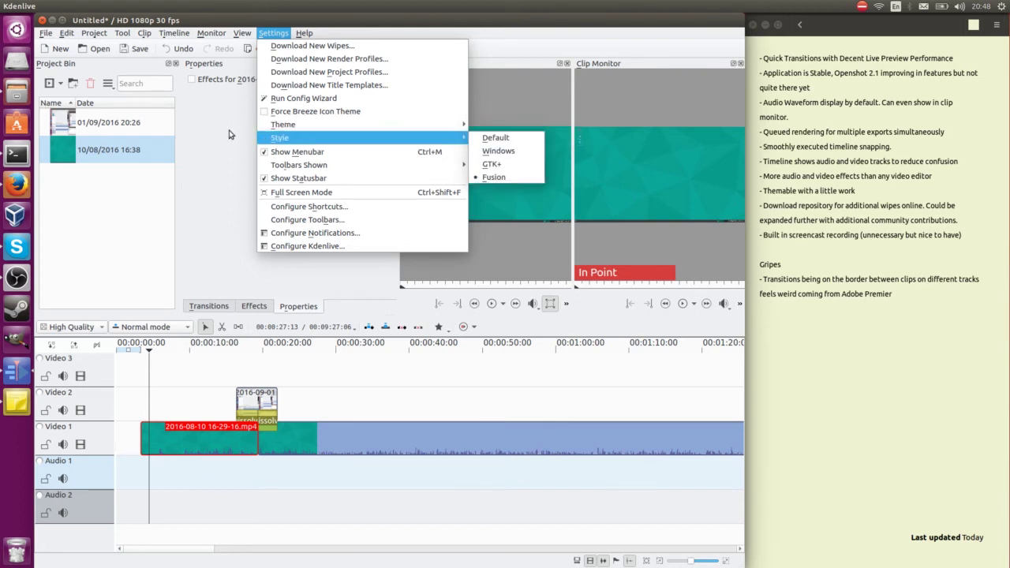
{"action": "mouse_move", "coordinate": [308, 129]}
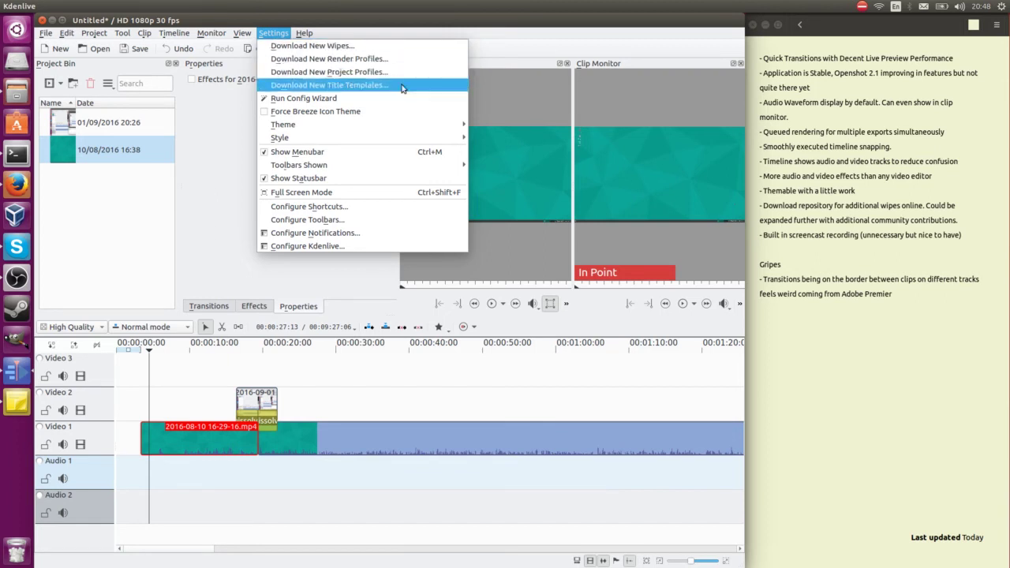
Open Download New Wipes and scroll through add-ons such as Texture_1 and the mandelbrot wipes
{"action": "left_click", "coordinate": [395, 46]}
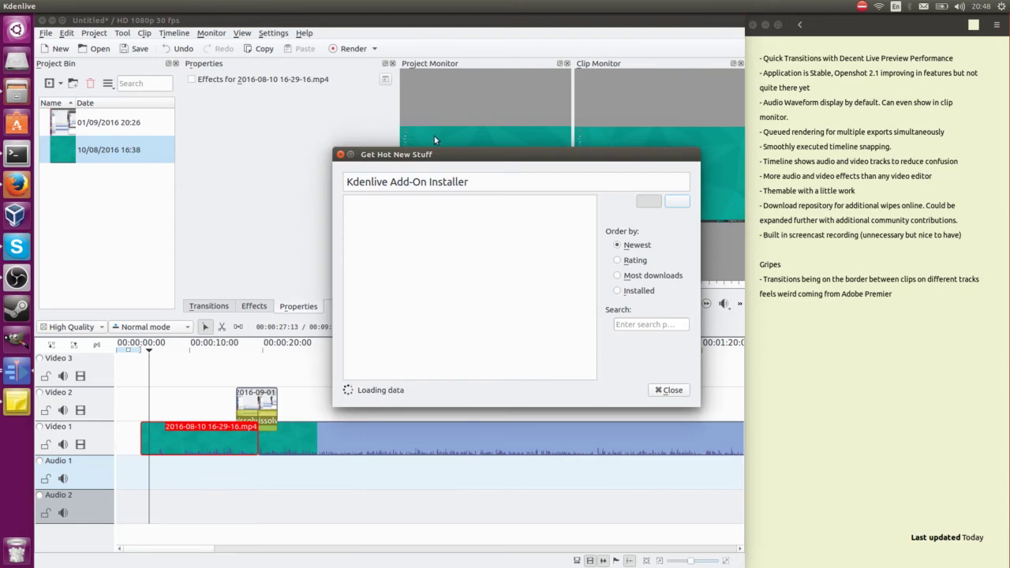
{"action": "left_click_drag", "start_coordinate": [440, 157], "coordinate": [344, 123]}
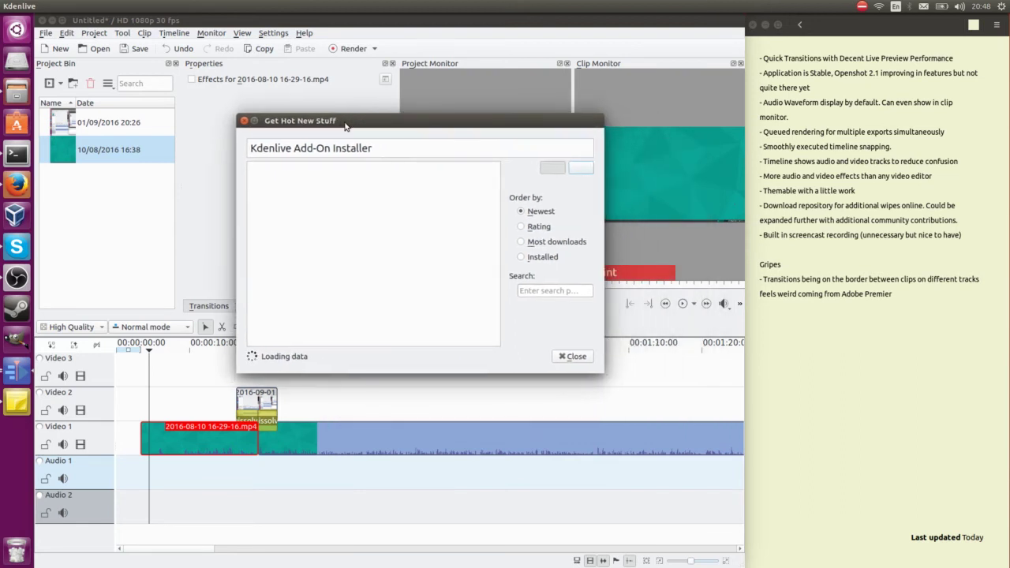
{"action": "scroll", "coordinate": [372, 198], "scroll_direction": "down", "scroll_amount": 3}
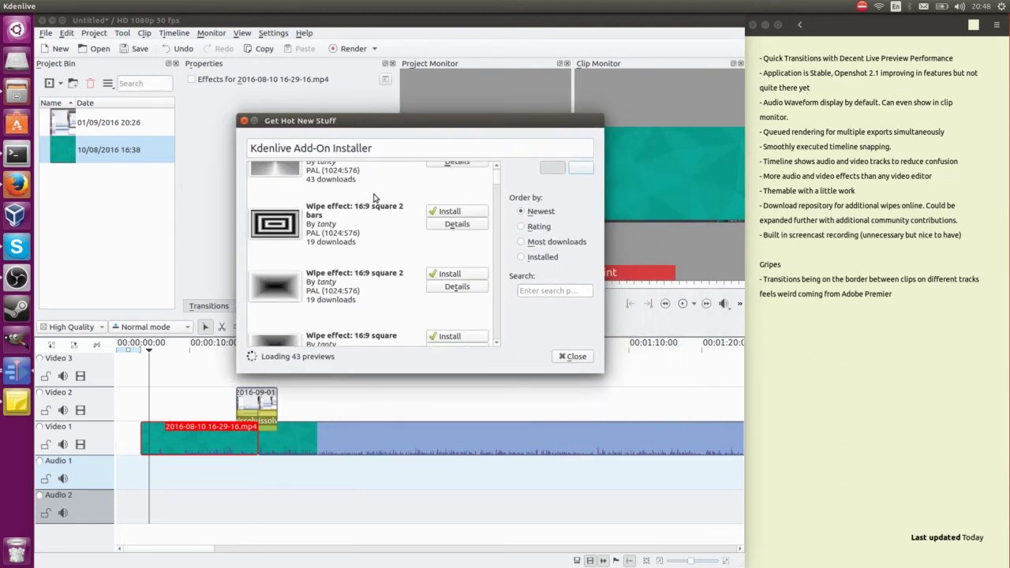
{"action": "scroll", "coordinate": [374, 197], "scroll_direction": "down", "scroll_amount": 10}
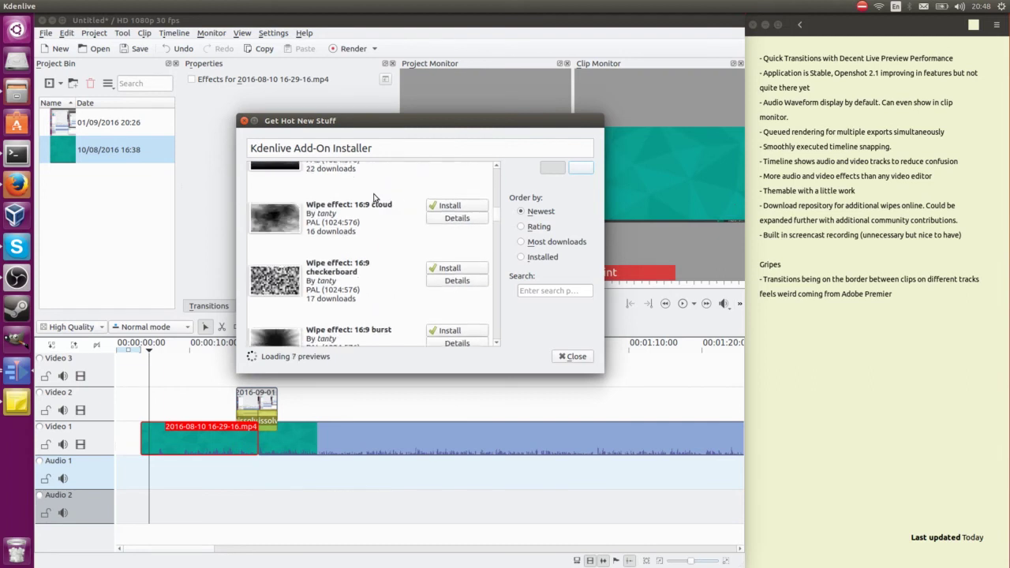
{"action": "scroll", "coordinate": [374, 197], "scroll_direction": "down", "scroll_amount": 8}
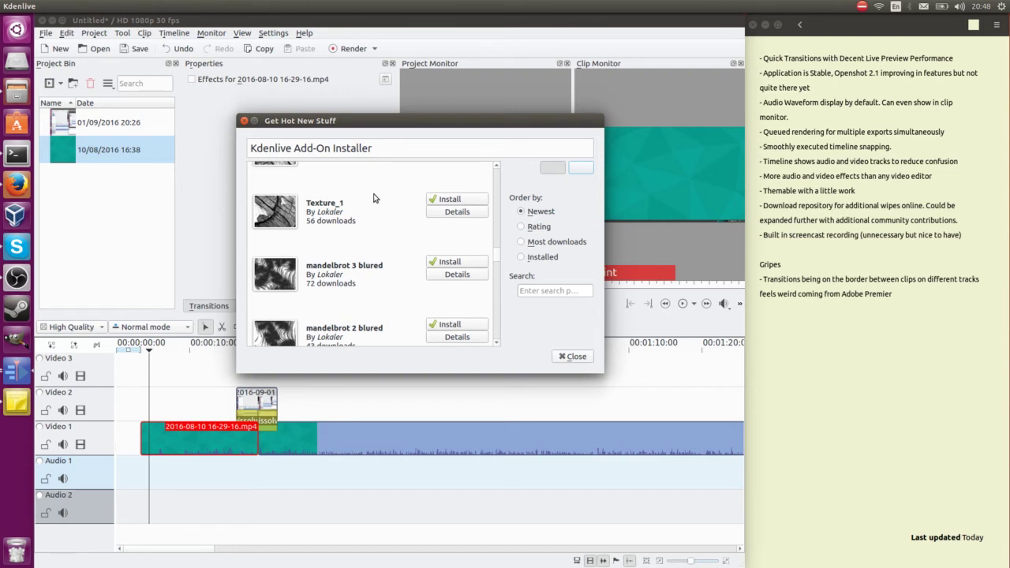
{"action": "scroll", "coordinate": [374, 197], "scroll_direction": "up", "scroll_amount": 1}
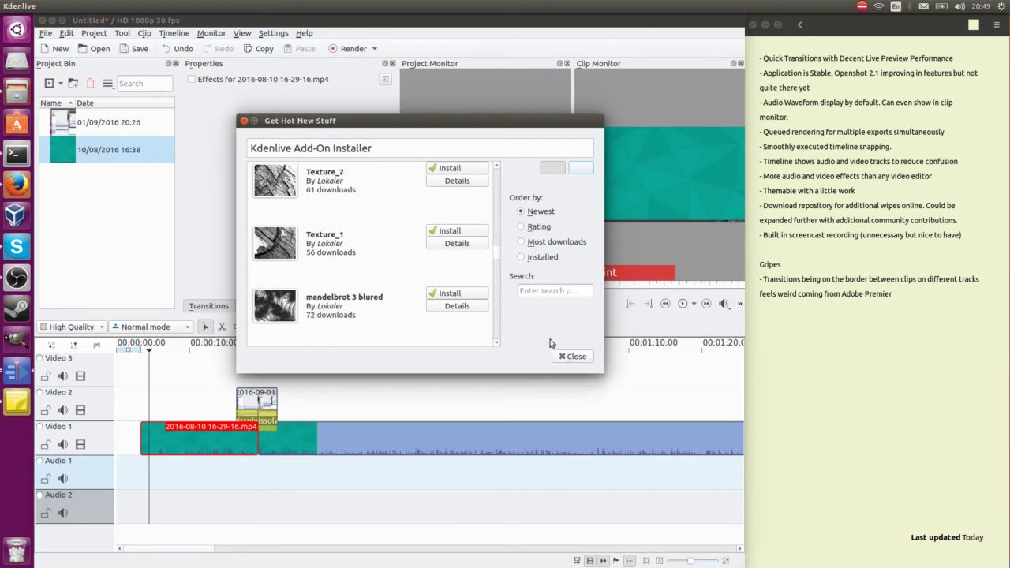
Close the add-on installer, enable Show Record Control in the Clip Monitor, and open Configure Recording
{"action": "left_click", "coordinate": [573, 356]}
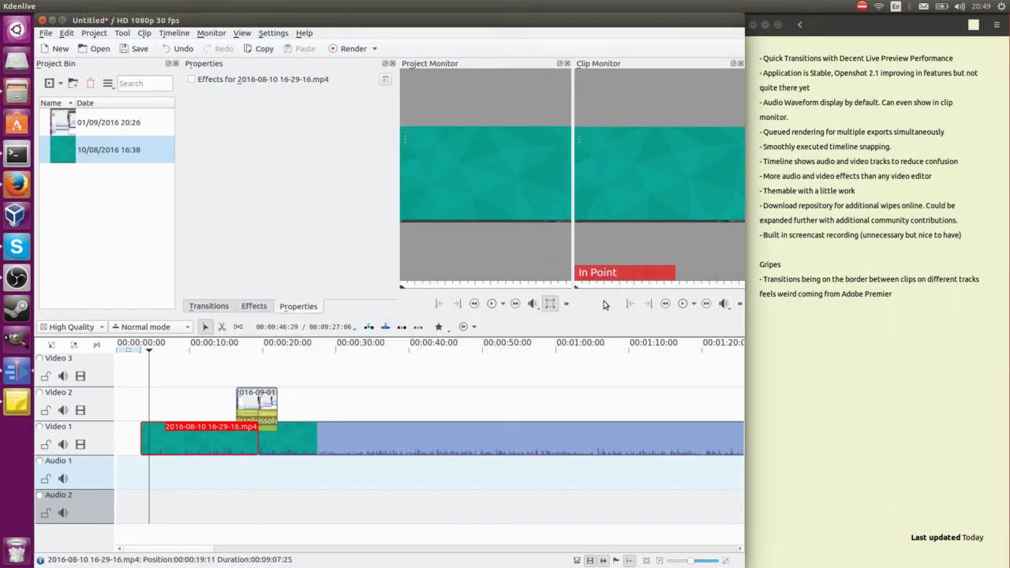
{"action": "left_click", "coordinate": [741, 305]}
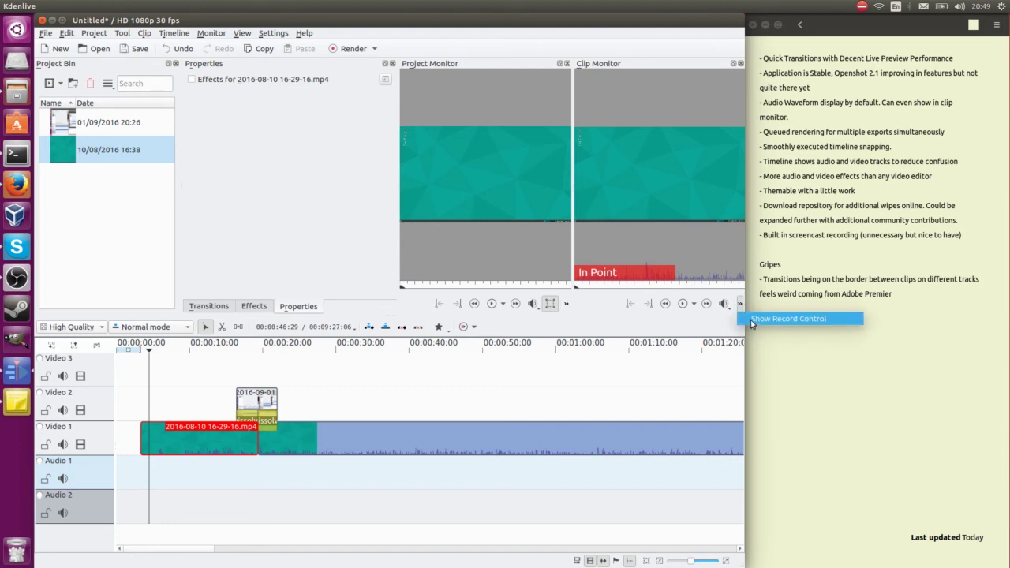
{"action": "left_click", "coordinate": [809, 321]}
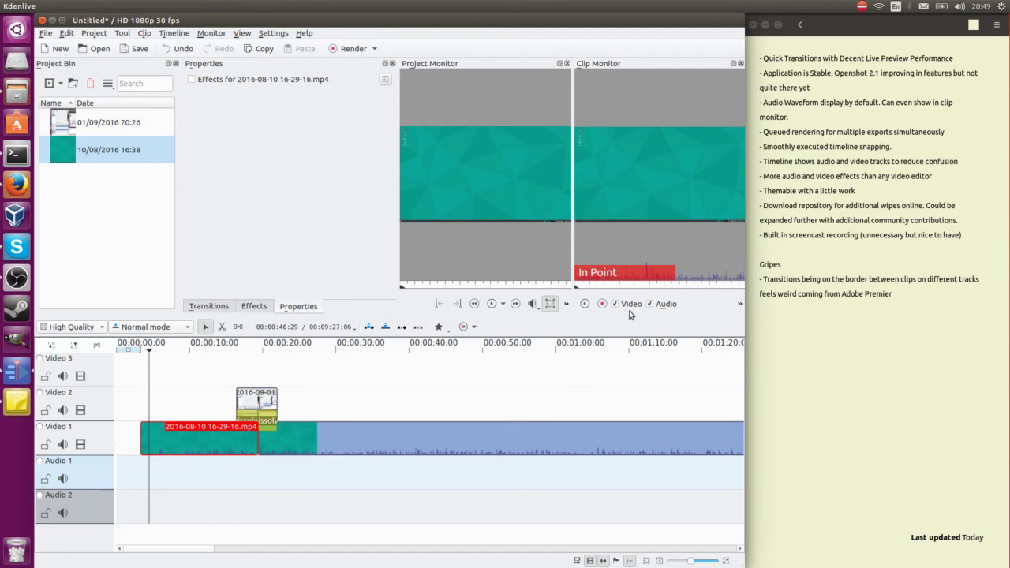
{"action": "left_click", "coordinate": [739, 303]}
{"action": "left_click", "coordinate": [781, 319]}
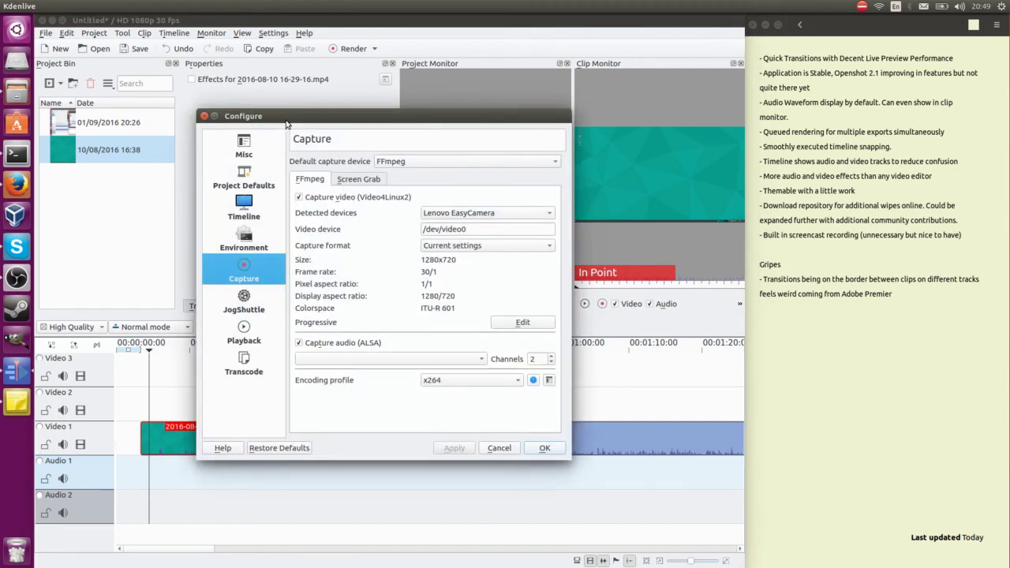
Check the Screen Grab and FFmpeg capture tabs and open the encoding profiles manager
{"action": "left_click", "coordinate": [345, 183]}
{"action": "left_click", "coordinate": [320, 179]}
{"action": "left_click", "coordinate": [549, 380]}
{"action": "left_click_drag", "start_coordinate": [491, 189], "coordinate": [642, 128]}
Inspect the MPEG encoding parameters, including qscale, then close the profiles manager unchanged
{"action": "triple_click", "coordinate": [696, 261]}
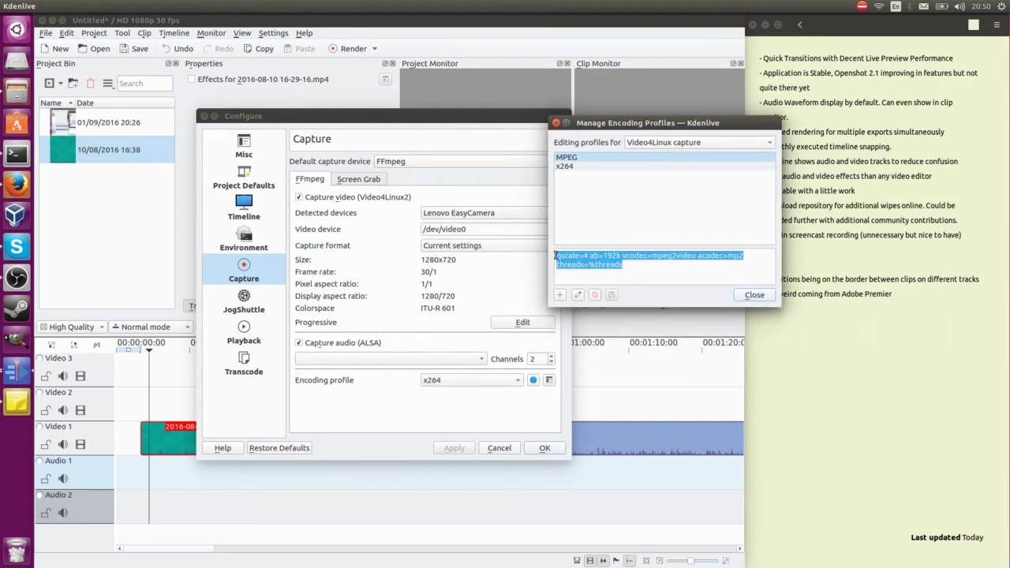
{"action": "double_click", "coordinate": [567, 255]}
{"action": "left_click_drag", "start_coordinate": [566, 255], "coordinate": [653, 269]}
{"action": "left_click", "coordinate": [658, 269]}
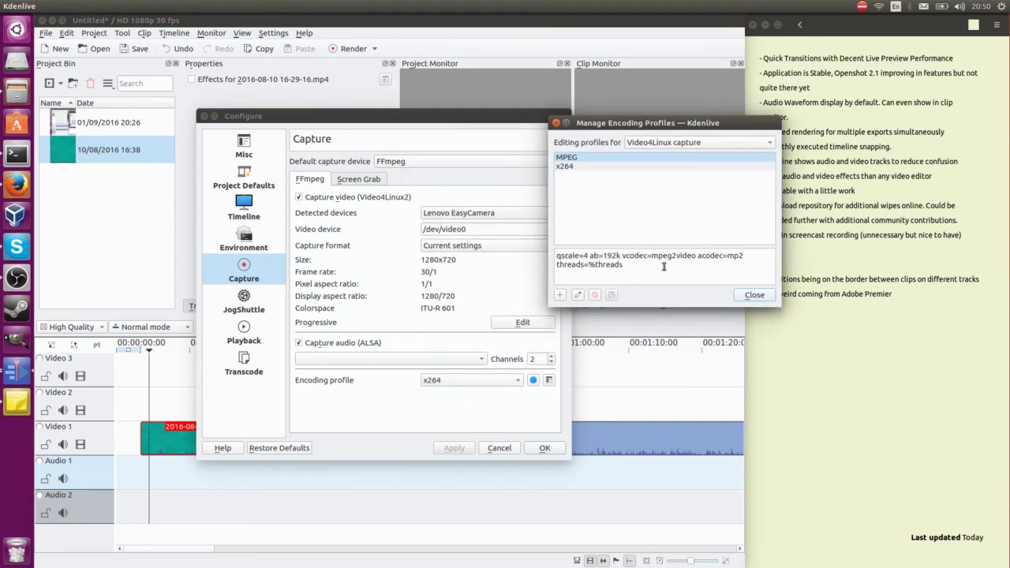
{"action": "triple_click", "coordinate": [584, 257]}
{"action": "left_click", "coordinate": [609, 266]}
{"action": "triple_click", "coordinate": [557, 252]}
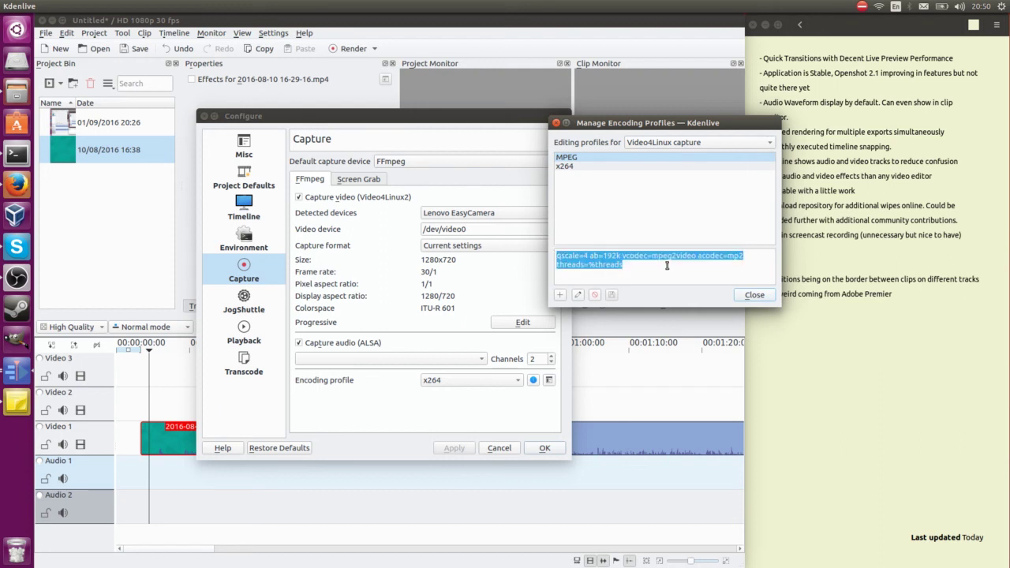
{"action": "left_click", "coordinate": [665, 266]}
{"action": "triple_click", "coordinate": [558, 256]}
{"action": "left_click", "coordinate": [559, 259]}
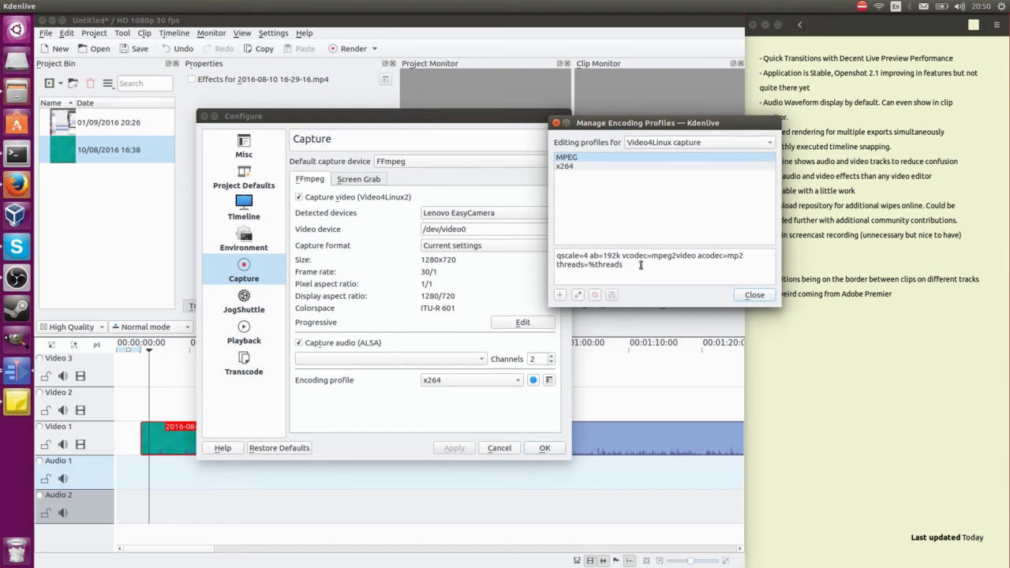
{"action": "left_click_drag", "start_coordinate": [642, 266], "coordinate": [539, 246]}
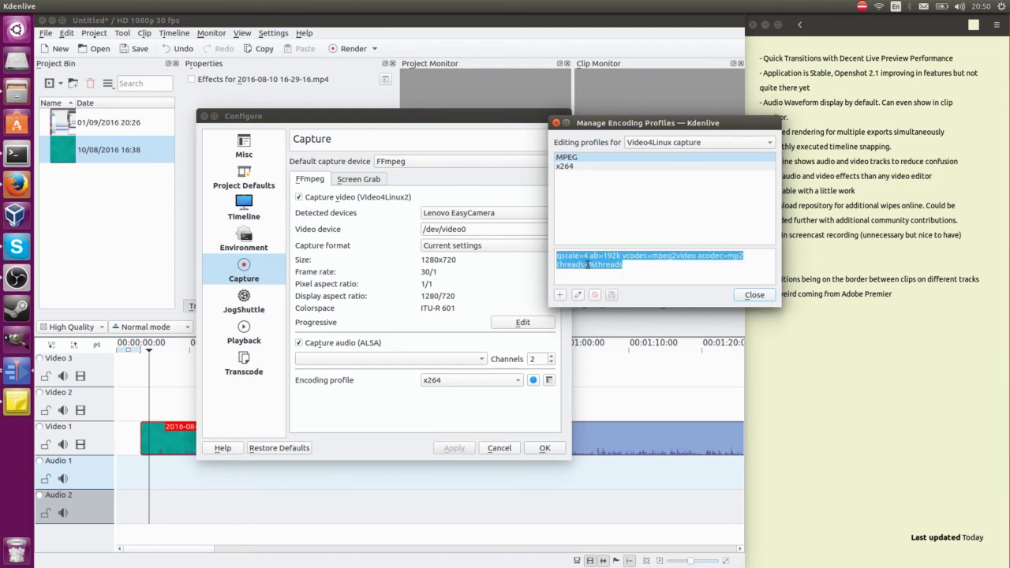
{"action": "left_click", "coordinate": [589, 265]}
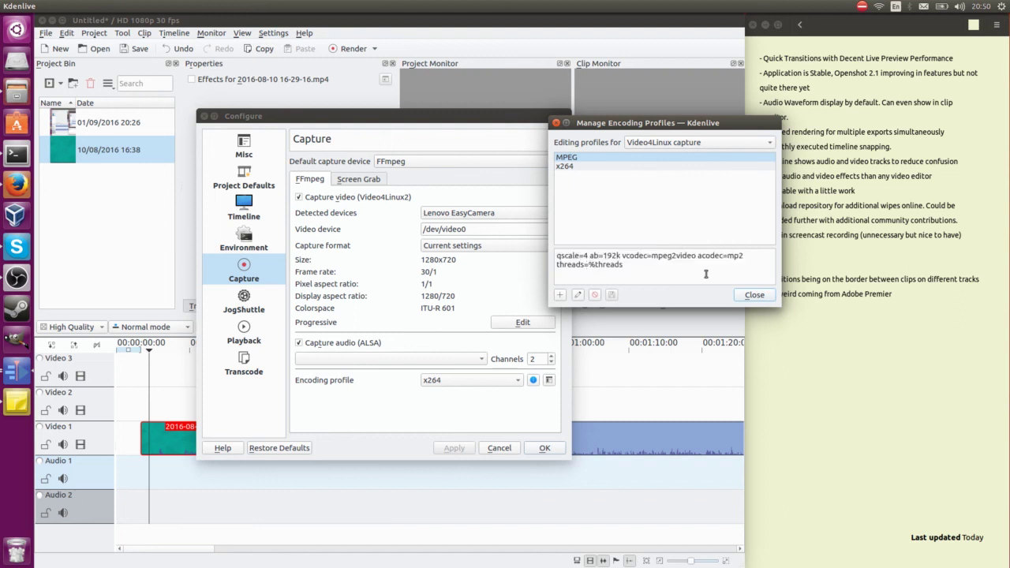
{"action": "left_click", "coordinate": [750, 295]}
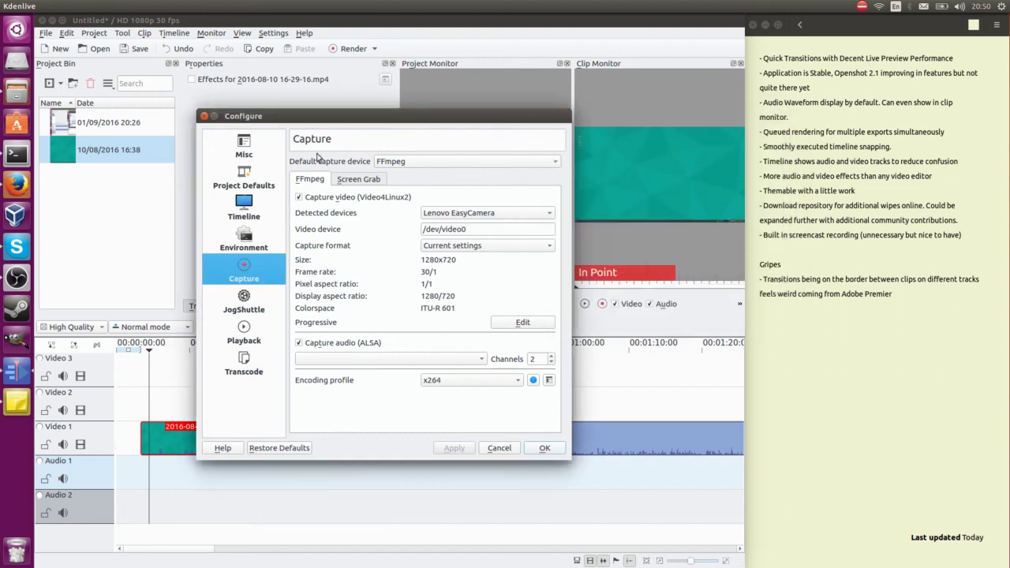
{"action": "left_click", "coordinate": [544, 448]}
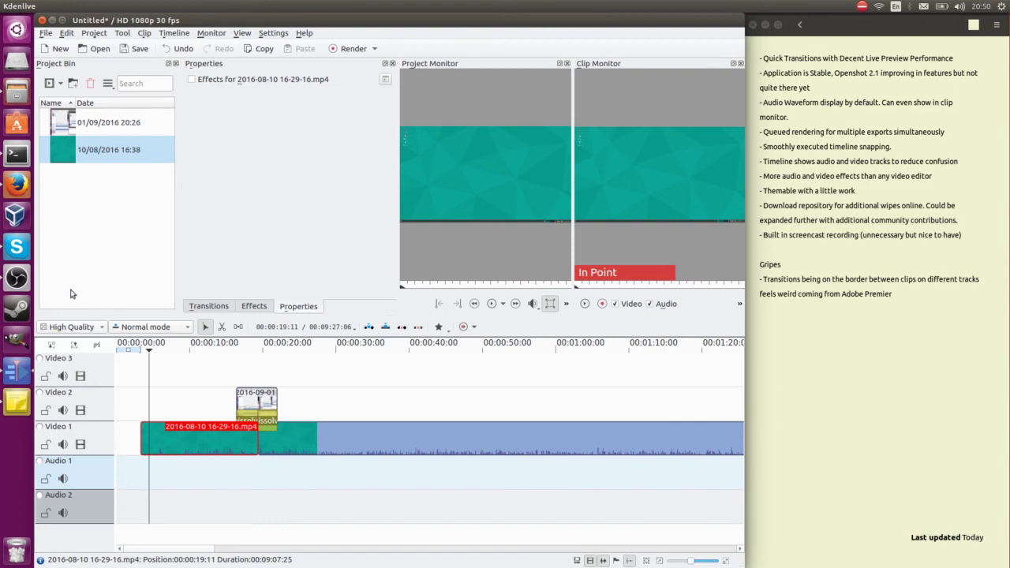
{"action": "left_click", "coordinate": [18, 277]}
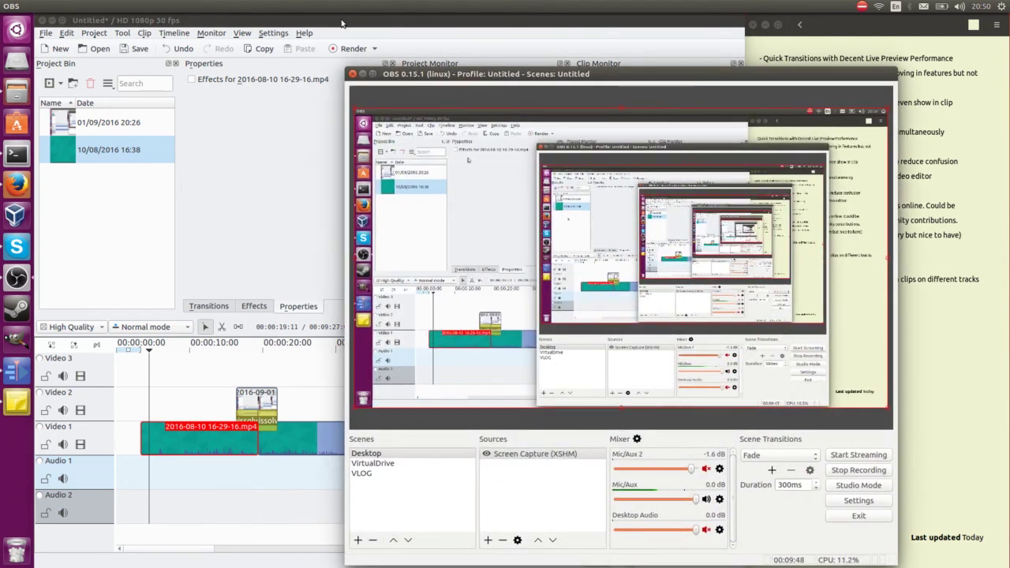
{"action": "left_click", "coordinate": [362, 73]}
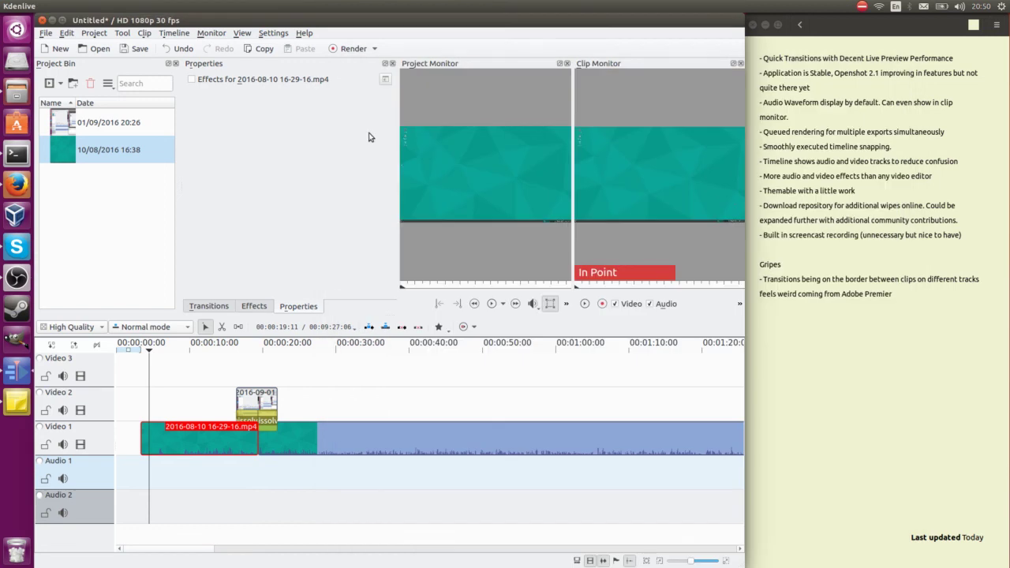